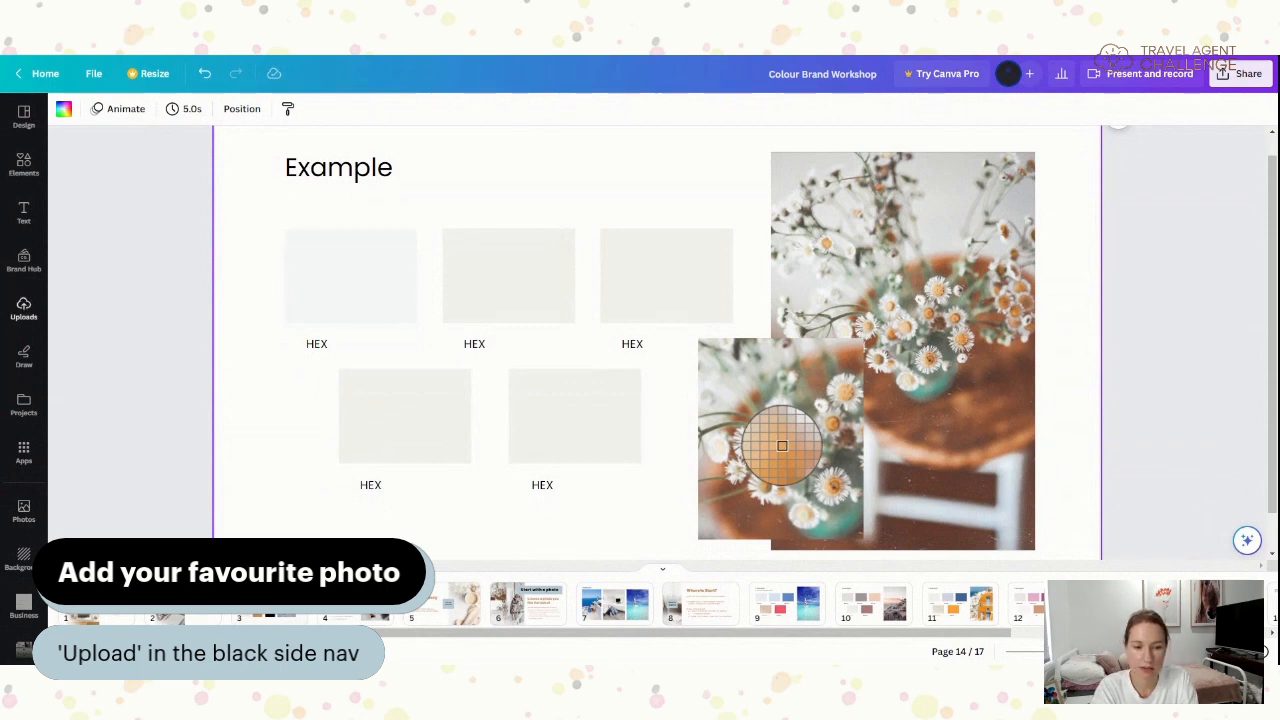
left_click(23, 308)
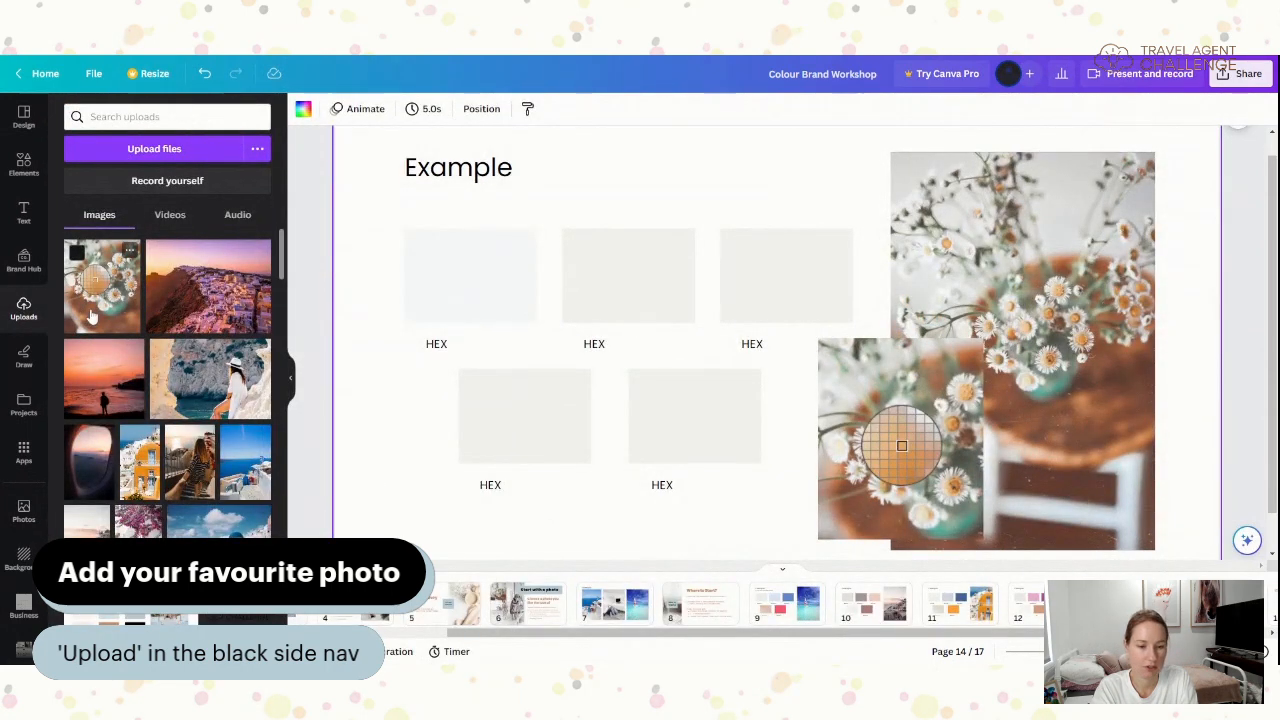
left_click(290, 377)
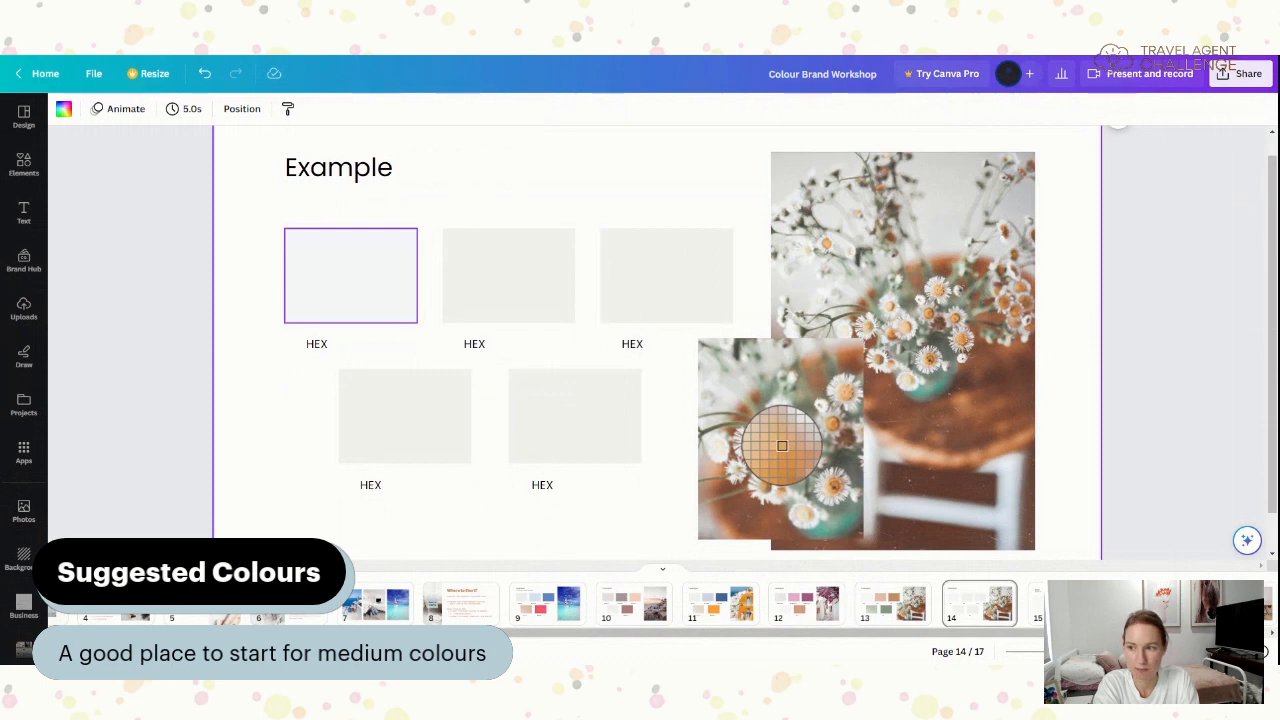
- Select the first HEX swatch and show its colour options down to the daisy Photo colours
left_click(349, 283)
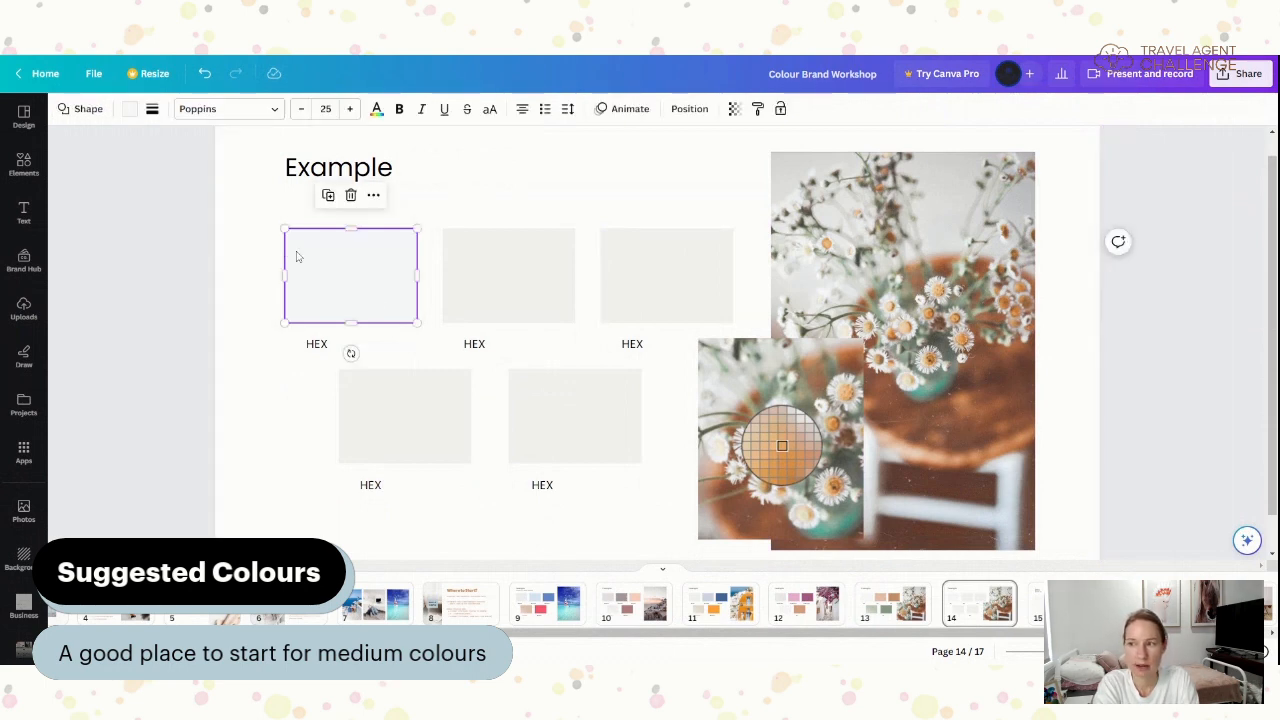
left_click(130, 118)
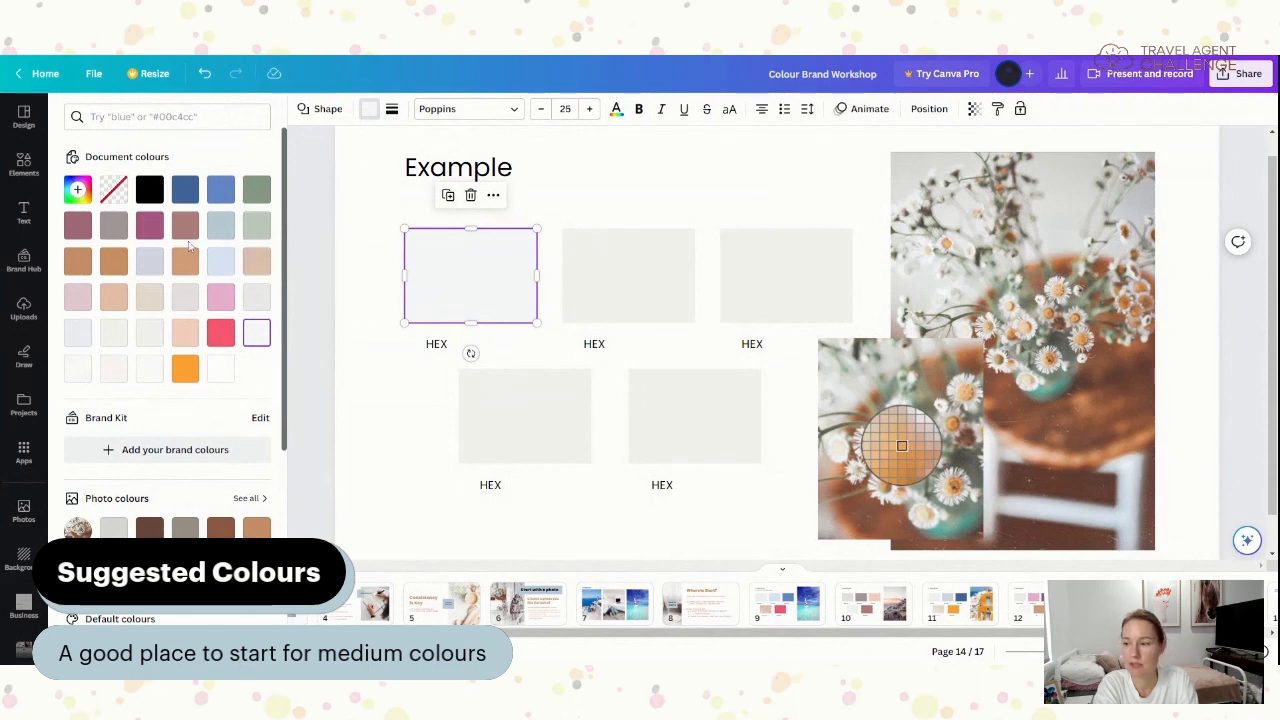
scroll(190, 245, "down", 1)
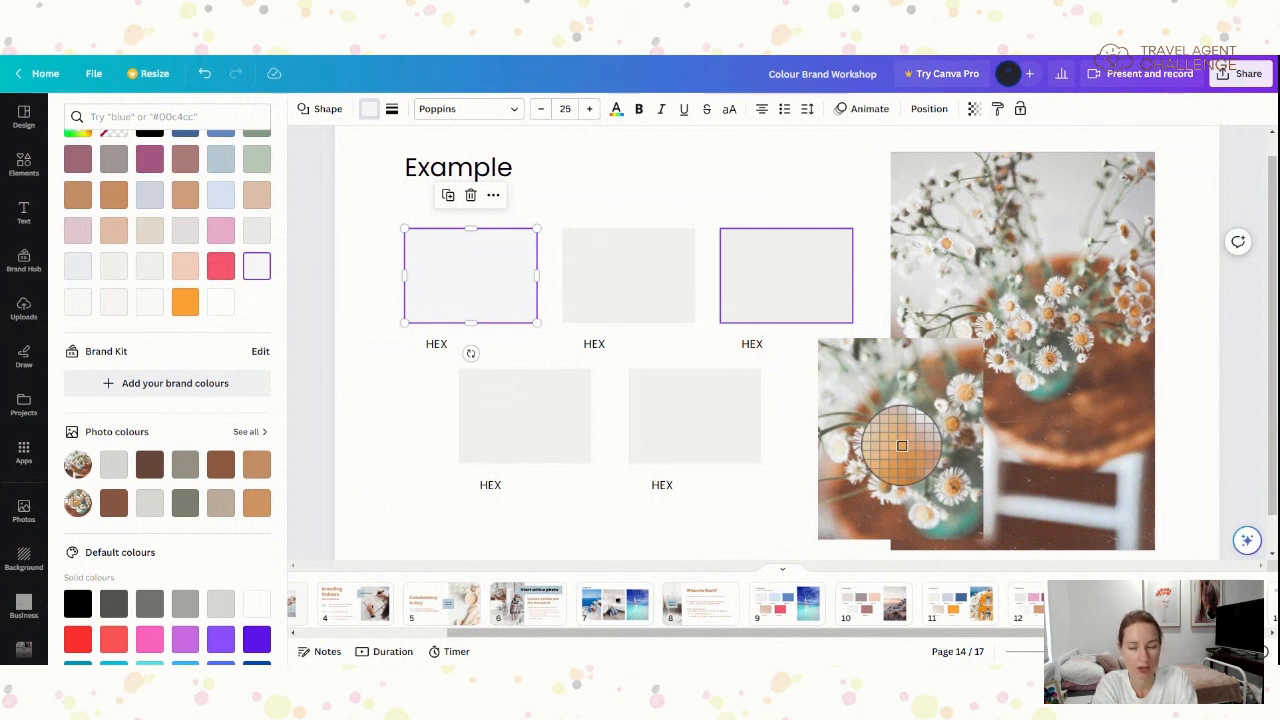
- Fill the top-right HEX swatch with the warm brown photo colour from the daisies
left_click(786, 275)
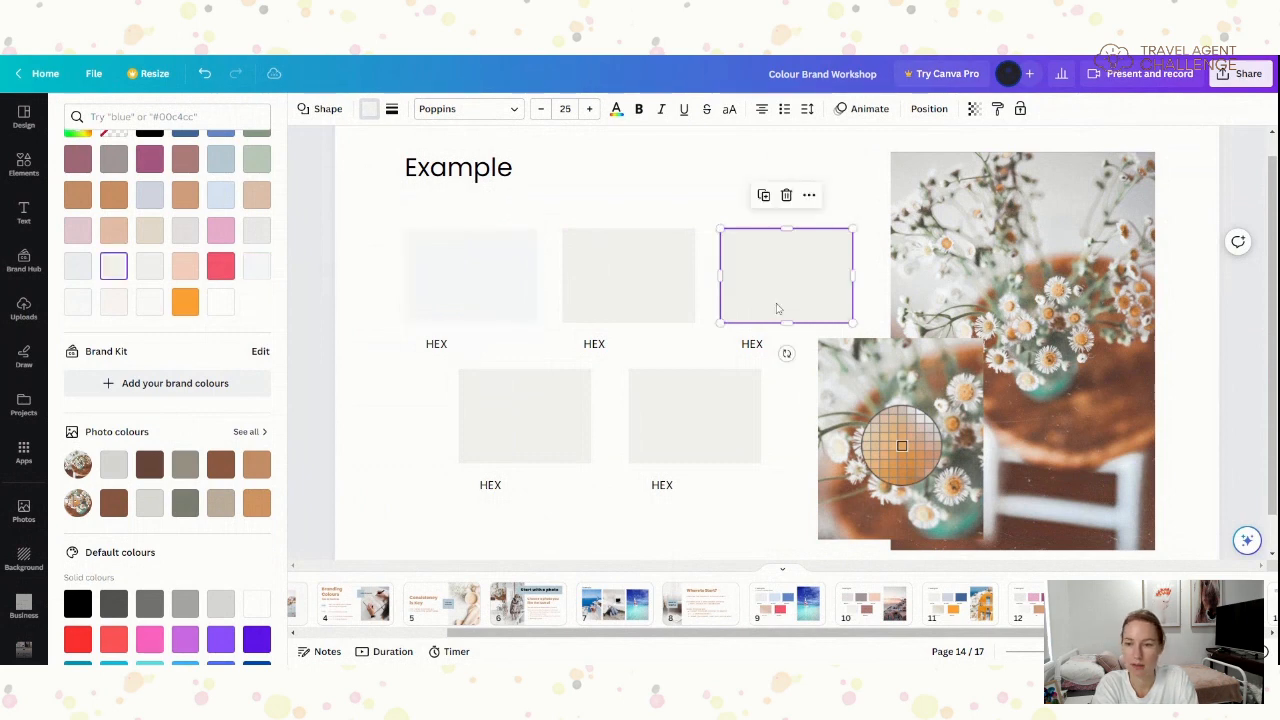
left_click(258, 466)
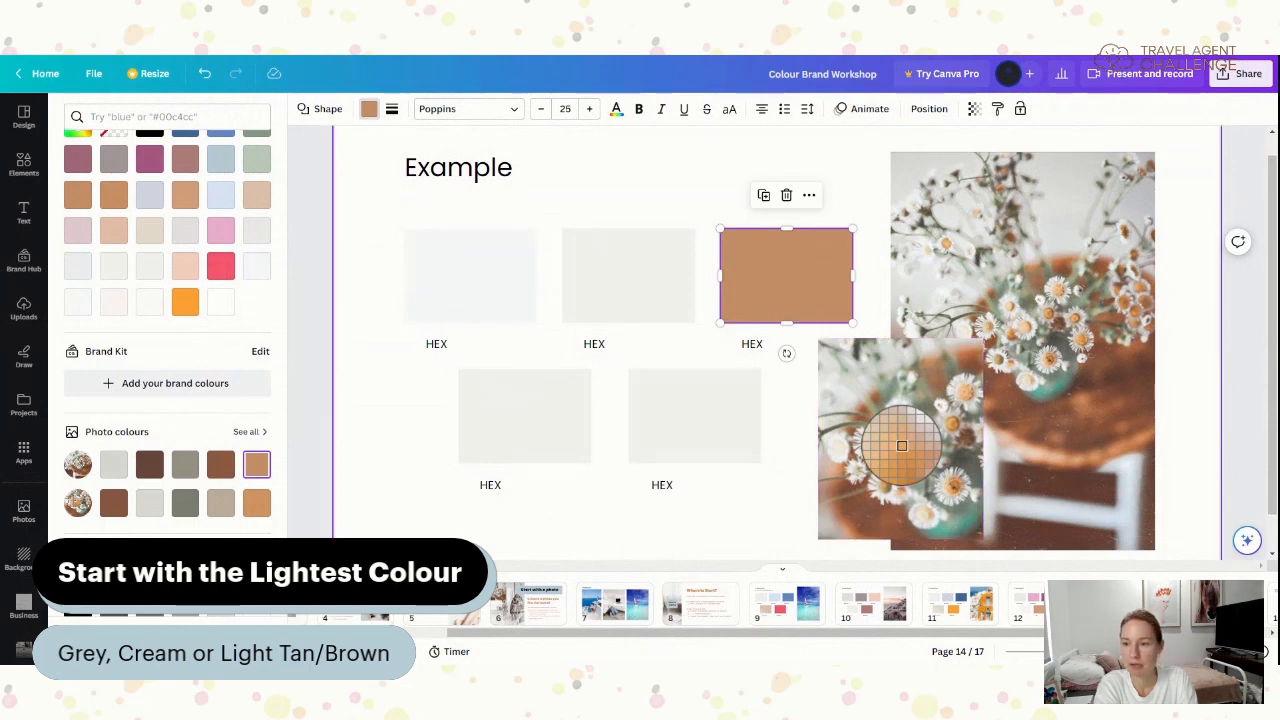
left_click(901, 446)
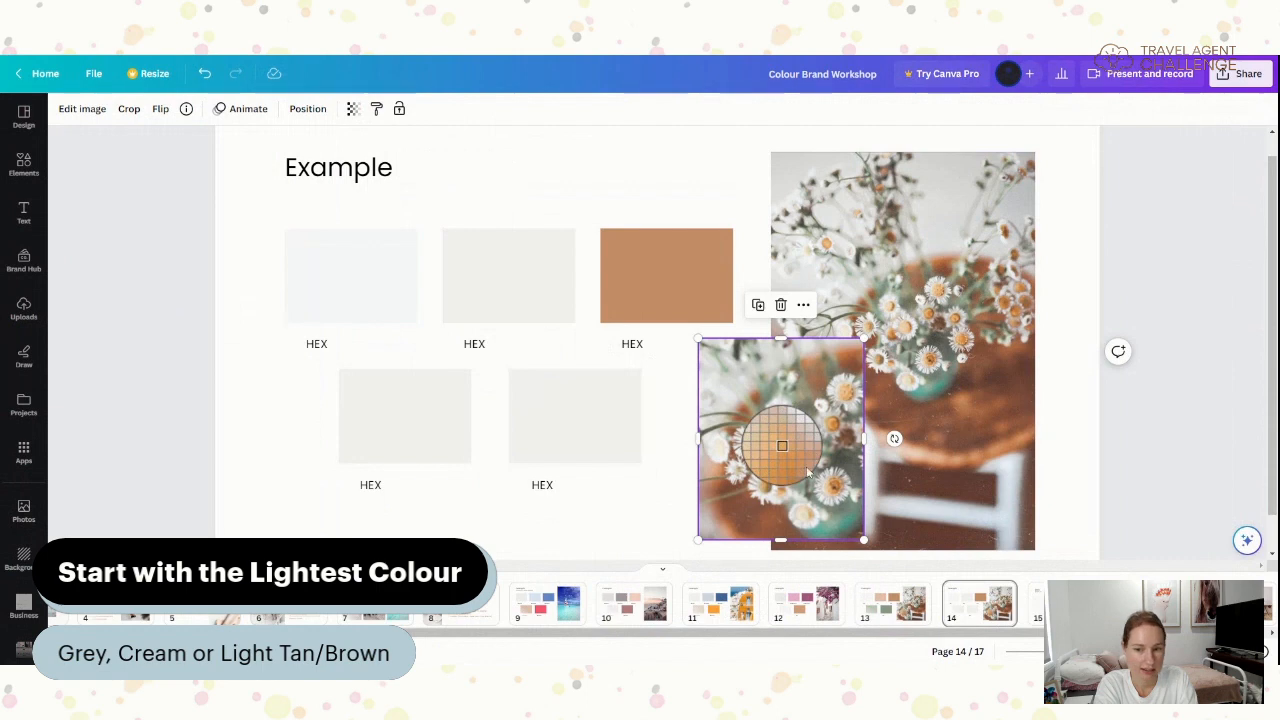
- Eyedrop pale grey #EFF0F2 from the daisy photo into the first HEX swatch
left_click(342, 308)
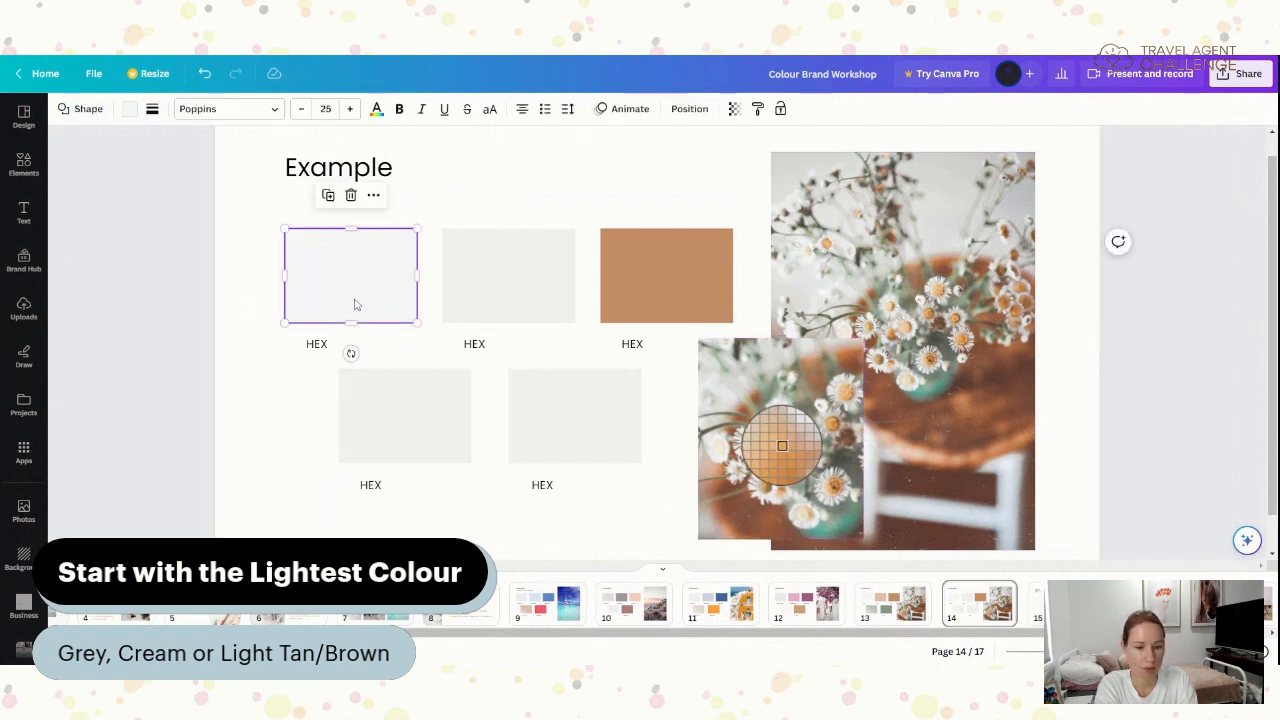
left_click(129, 109)
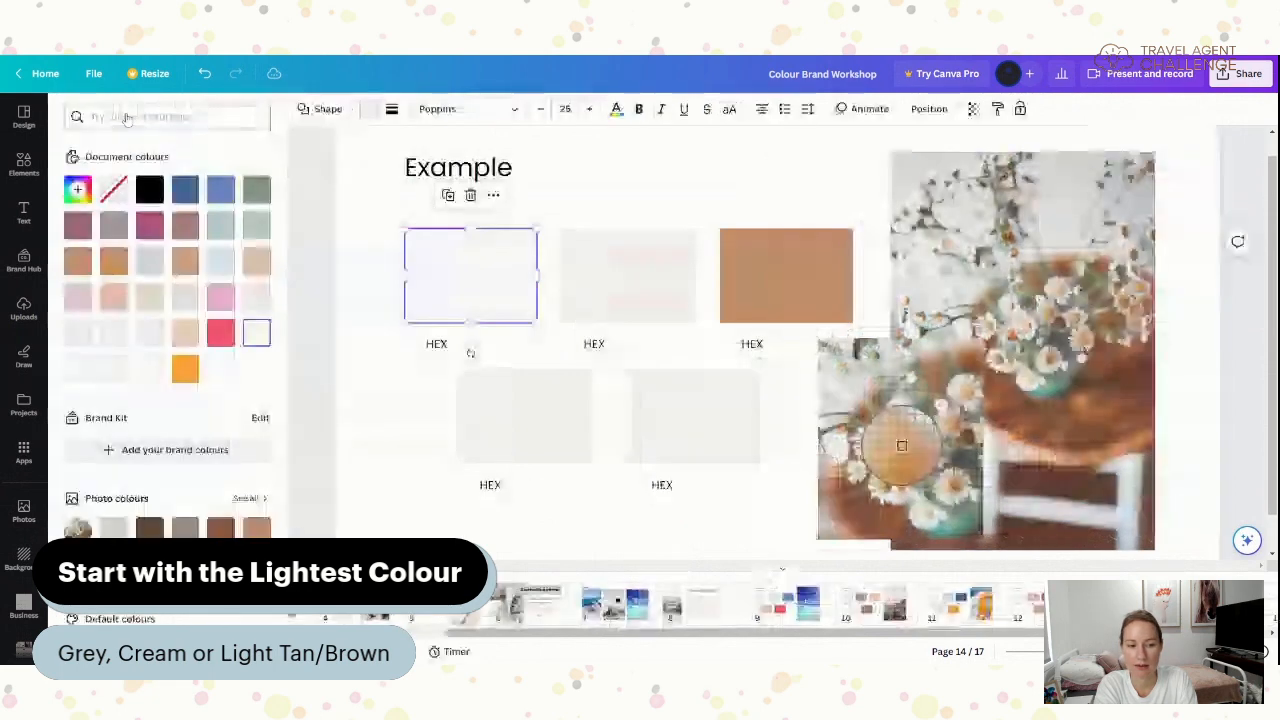
left_click(77, 189)
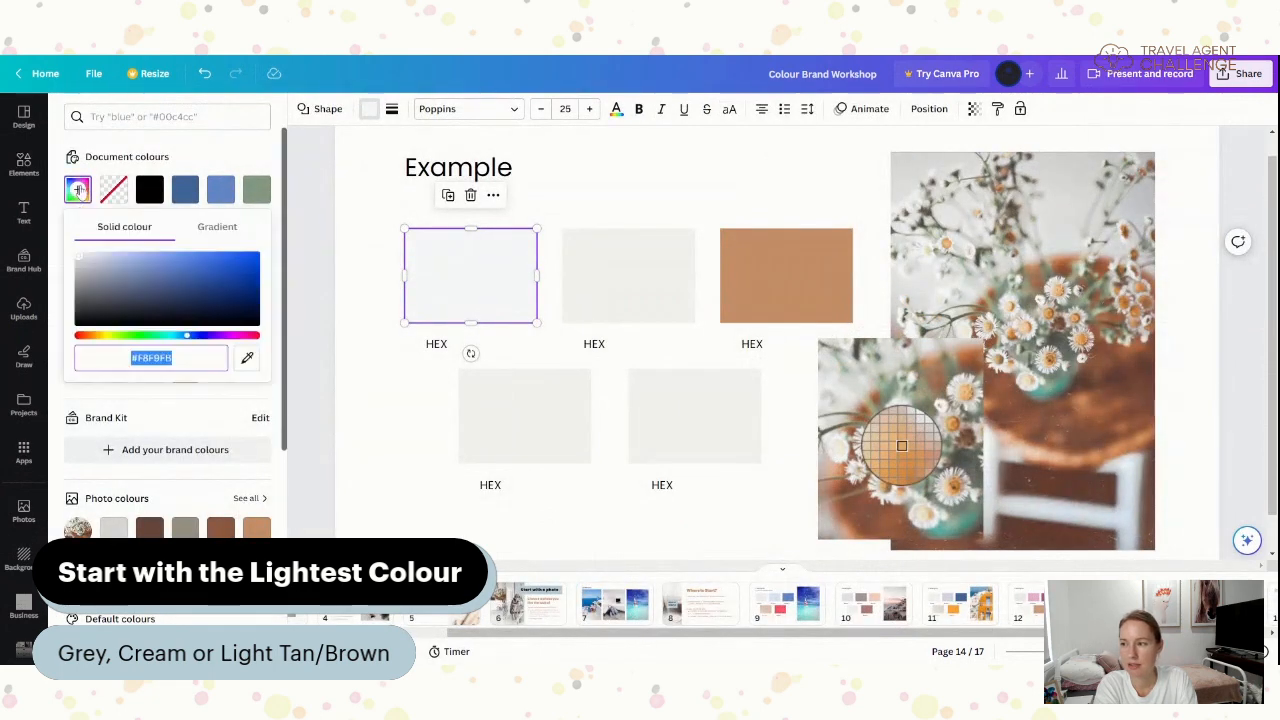
left_click(247, 360)
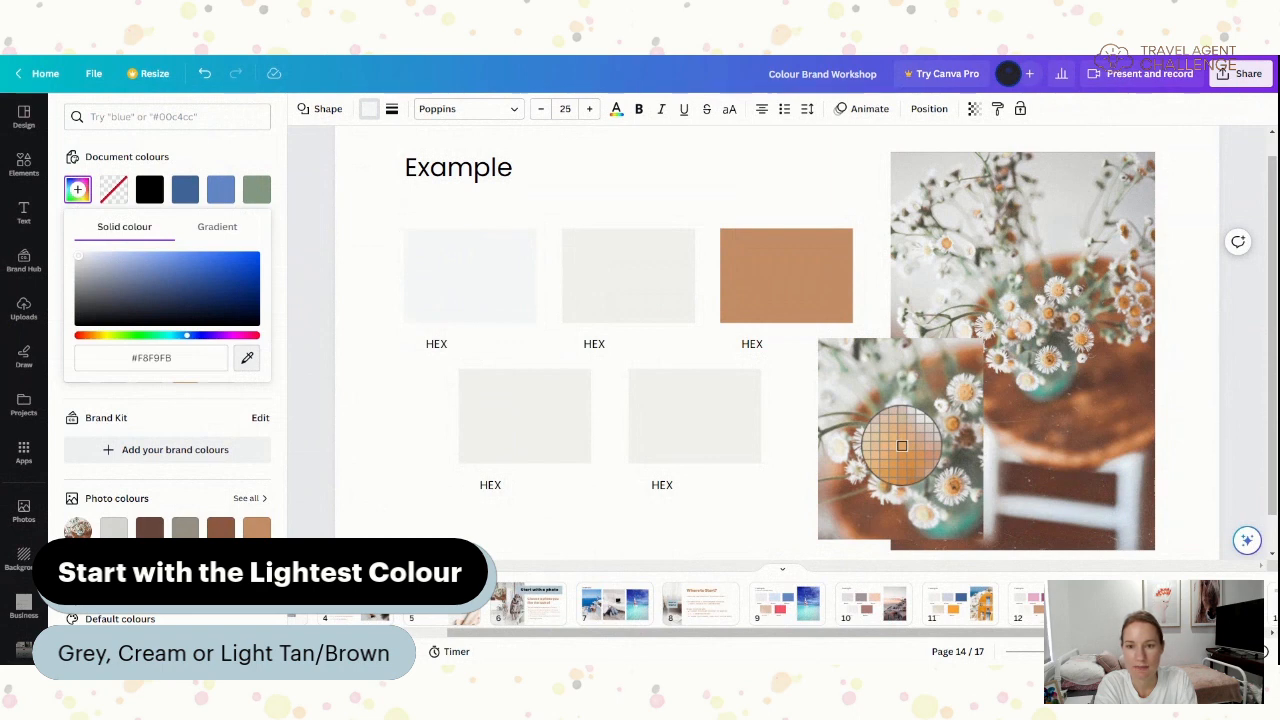
left_click(901, 446)
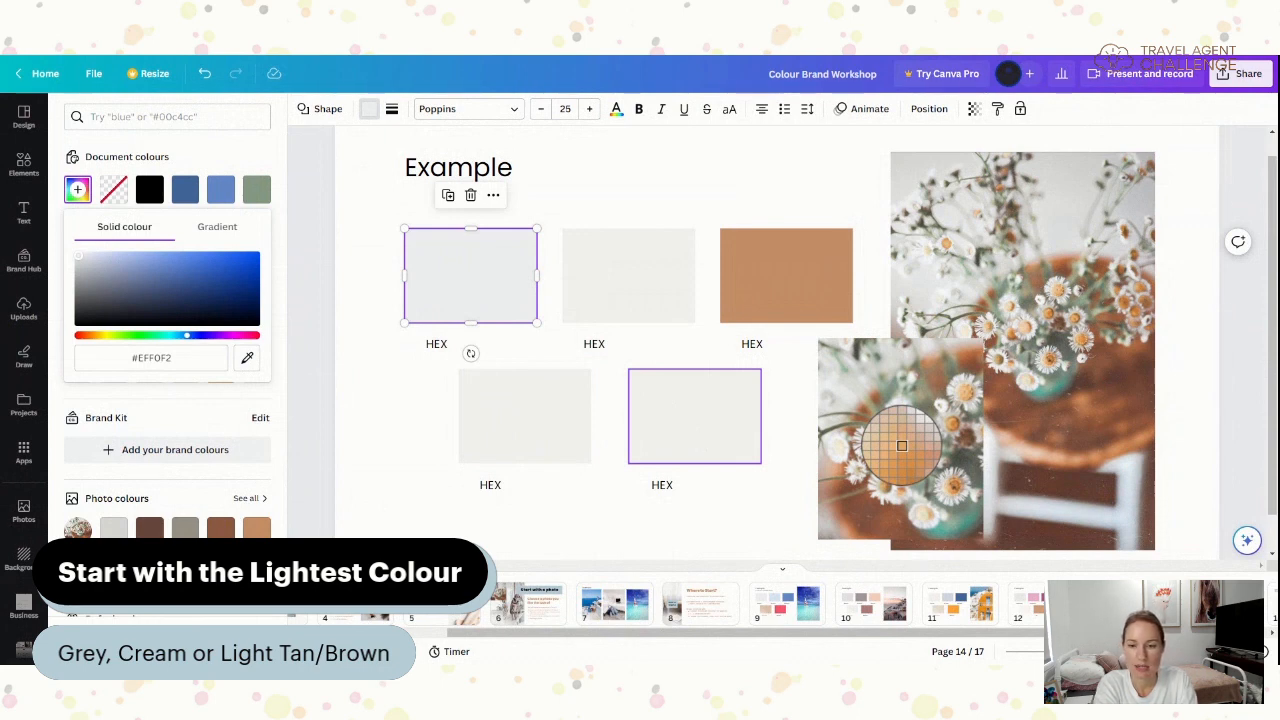
left_click(655, 295)
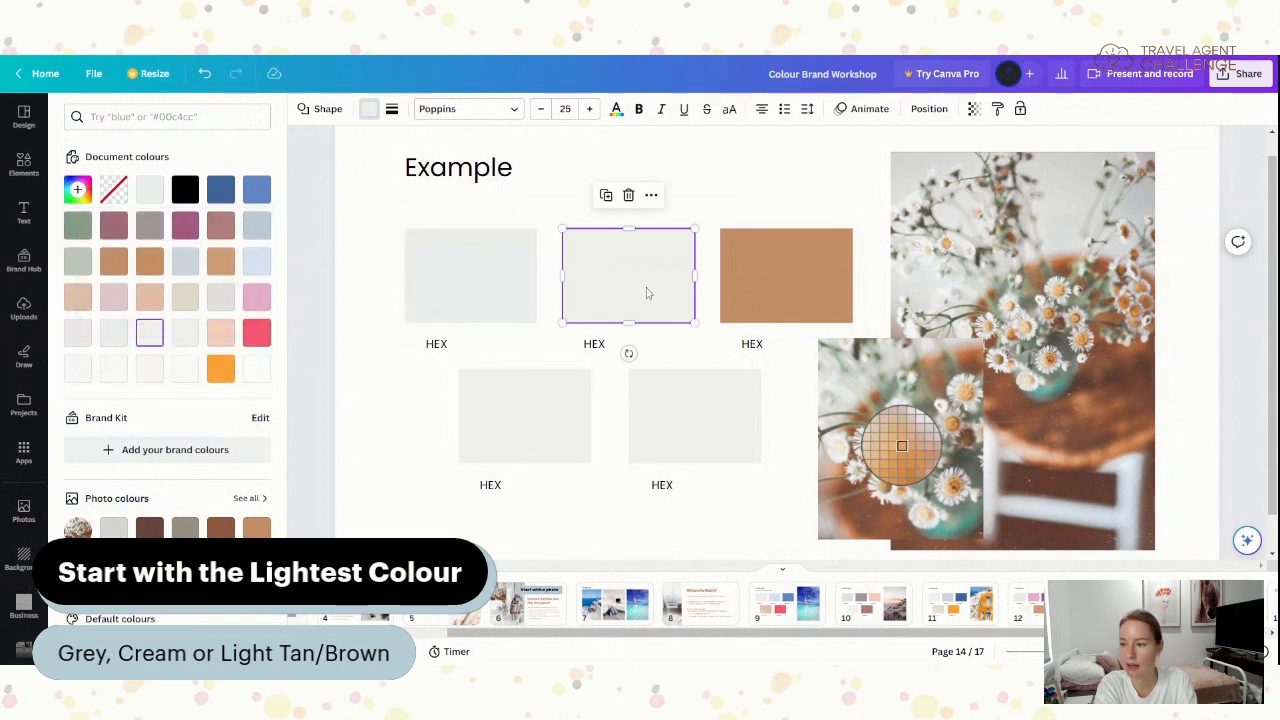
- Eyedrop light tan #EECFAA from the daisy photo into the top-middle swatch
left_click(78, 190)
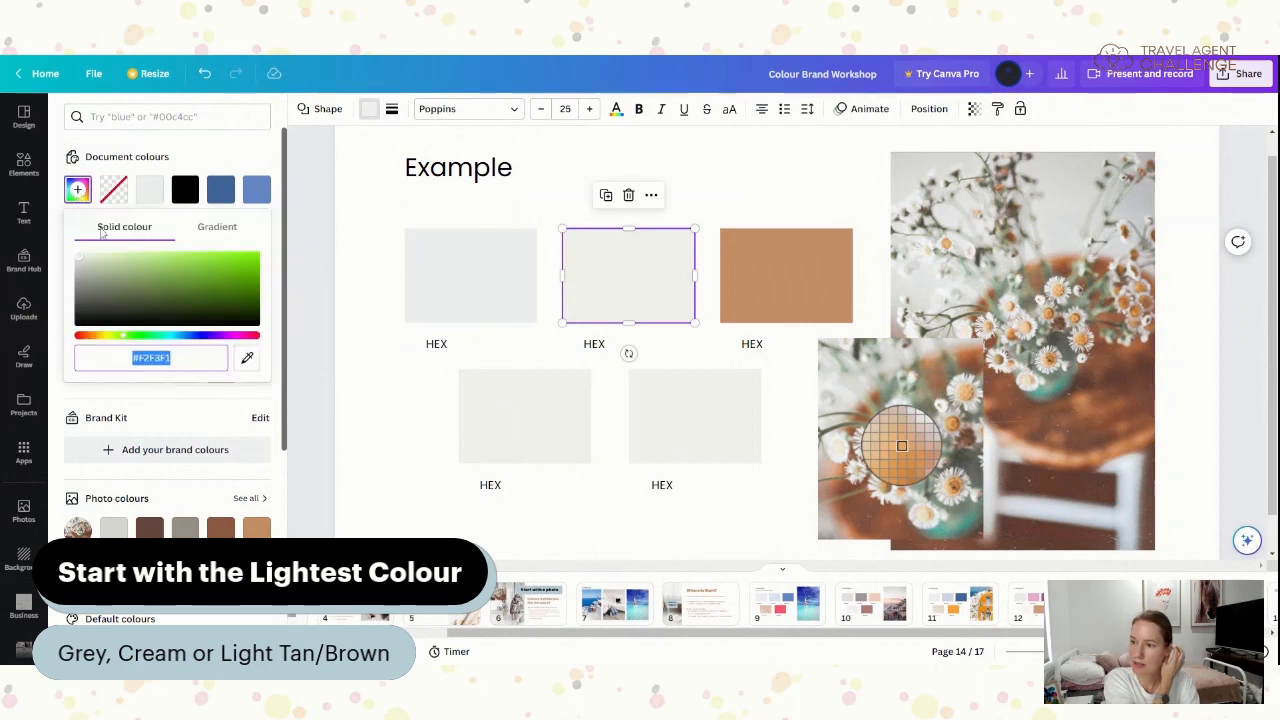
left_click(248, 360)
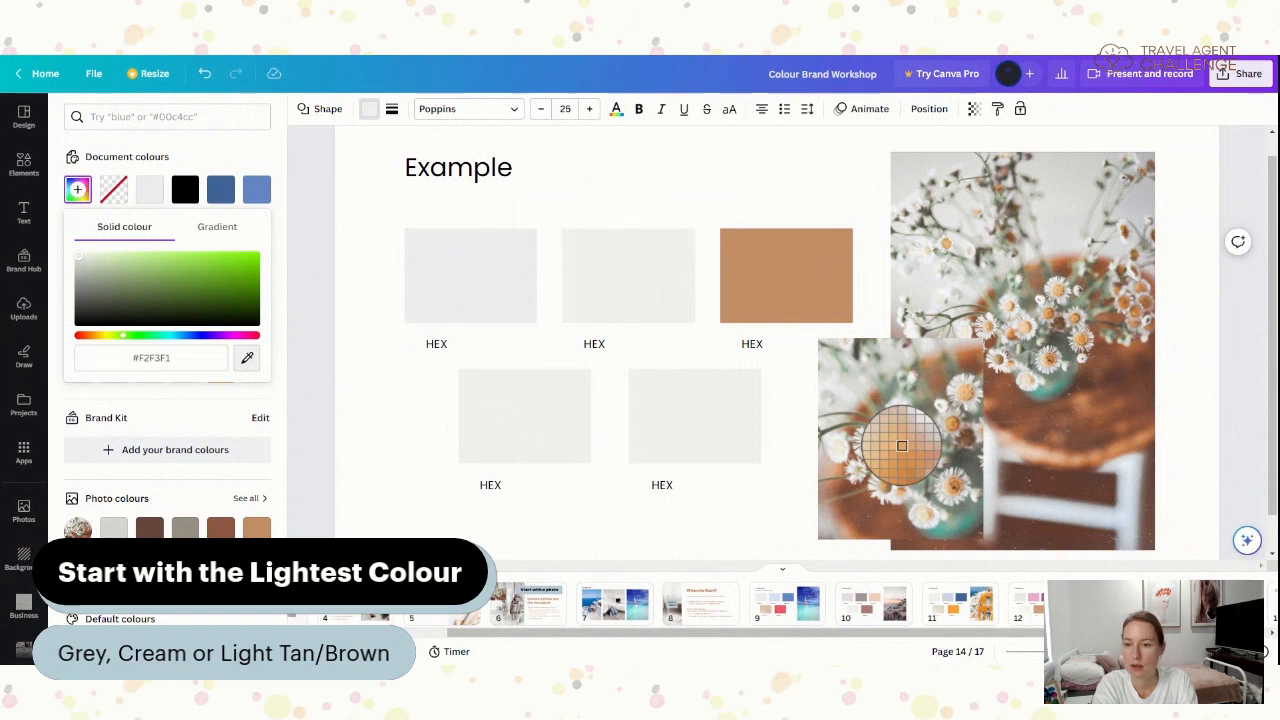
left_click(902, 445)
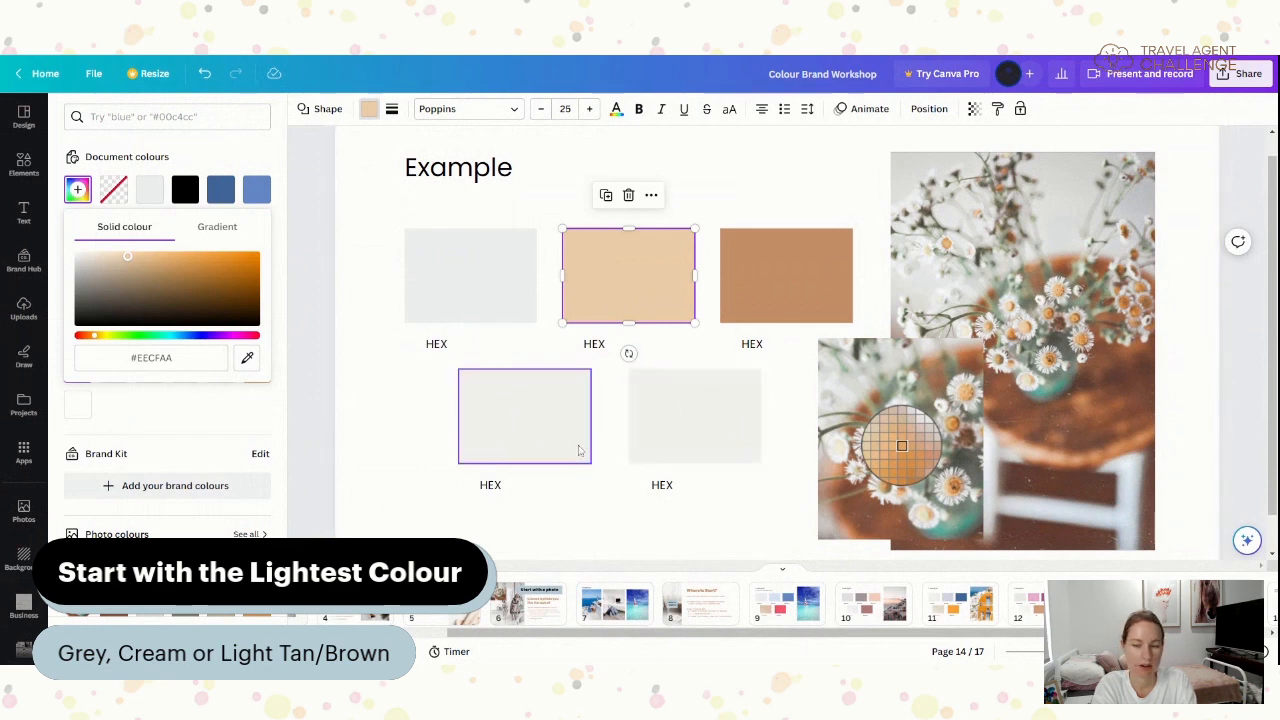
left_click(730, 435)
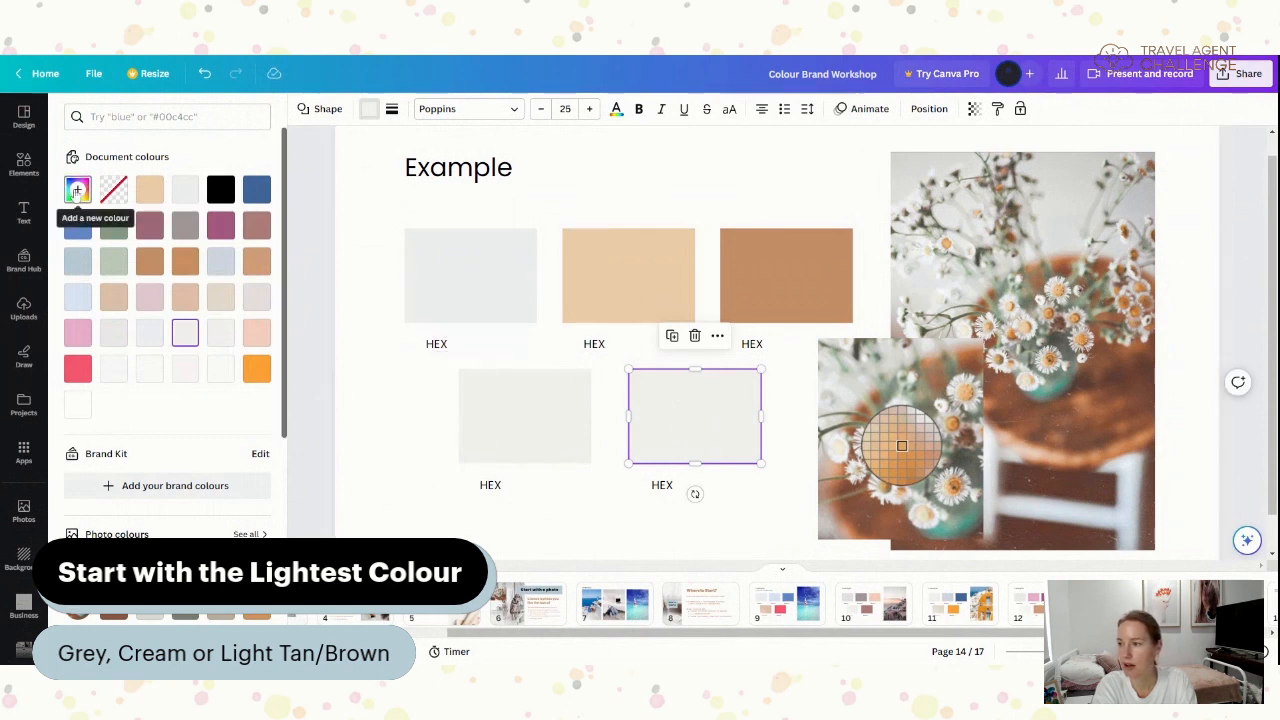
- Eyedrop sage green from the photo into the bottom-right swatch, then begin sampling for the bottom-left
left_click(77, 190)
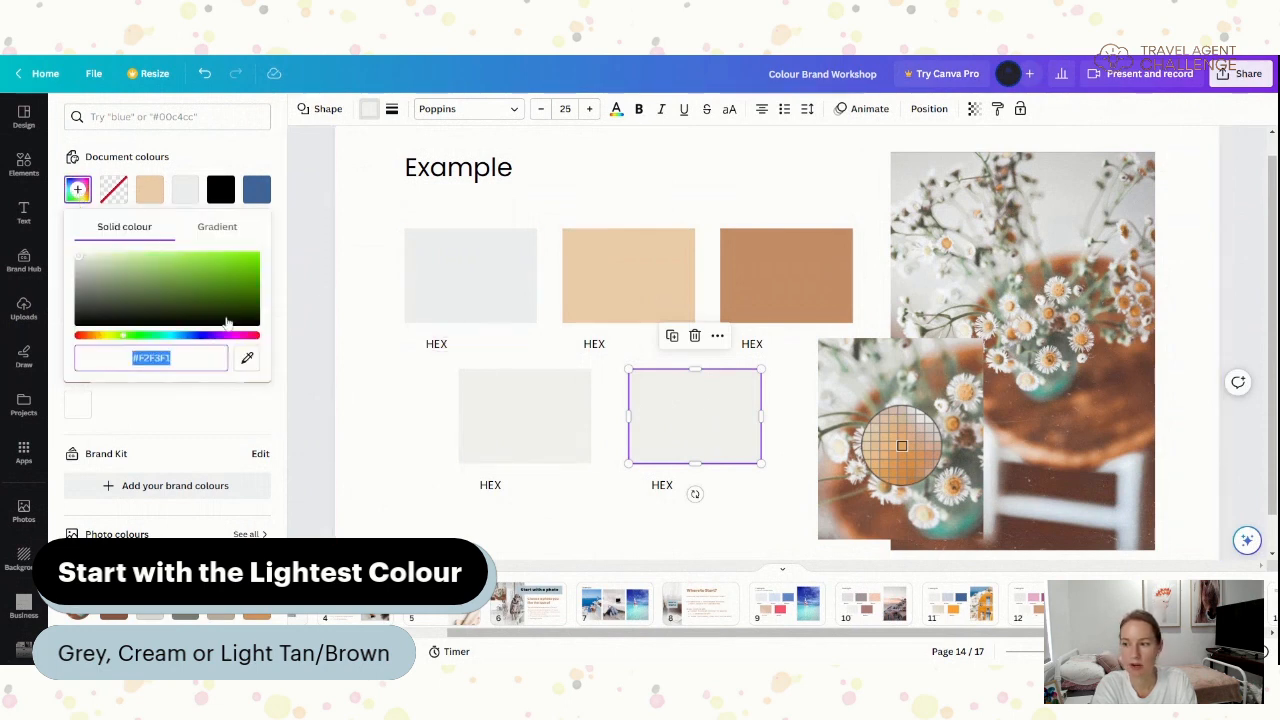
left_click(247, 359)
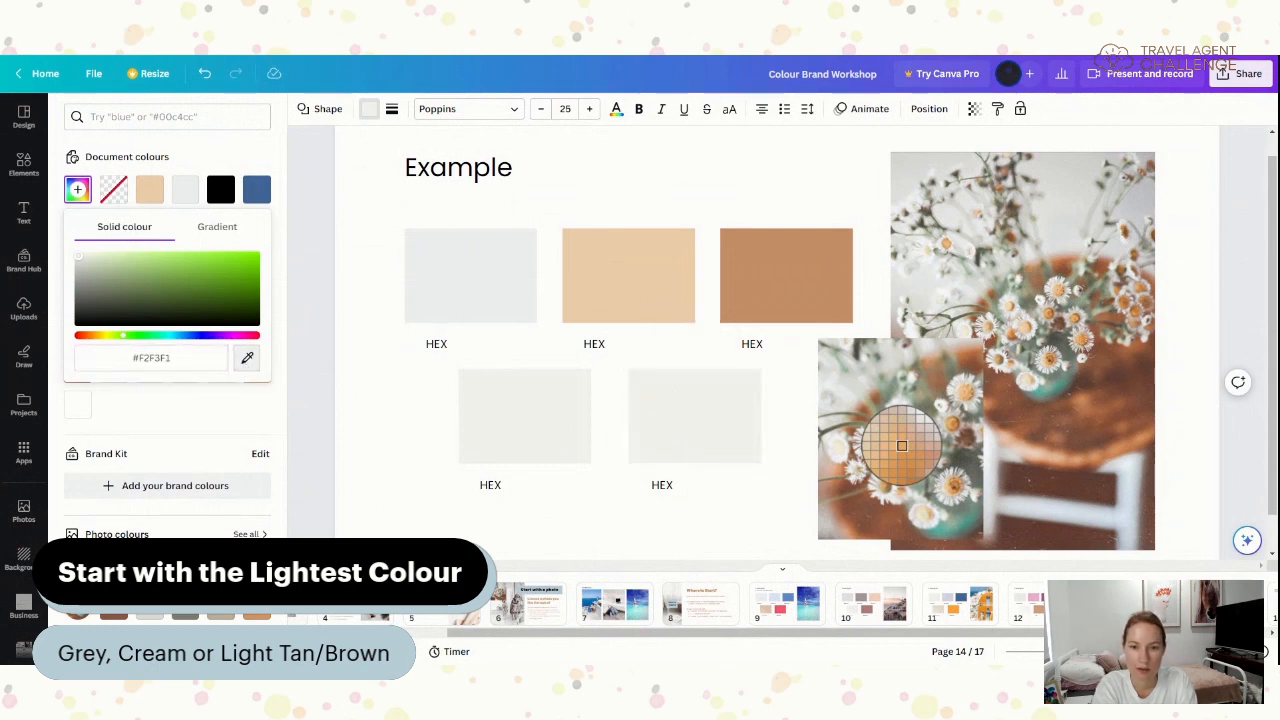
left_click(901, 446)
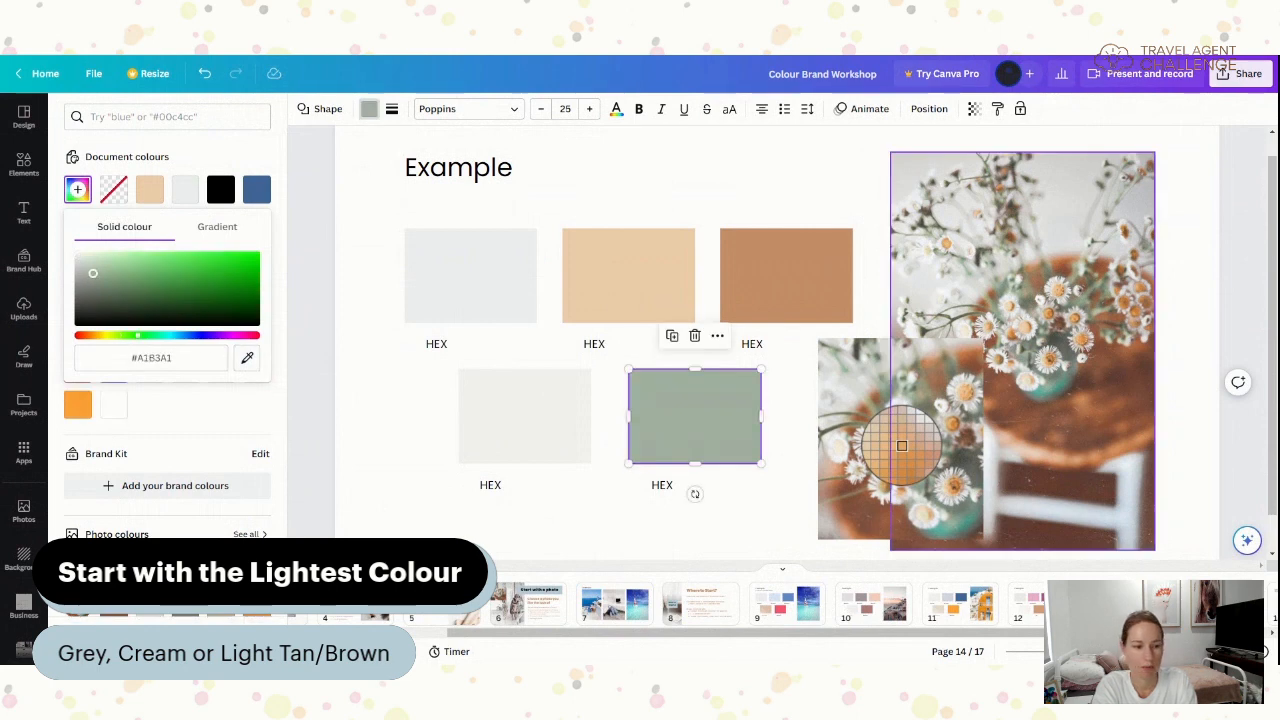
left_click(510, 410)
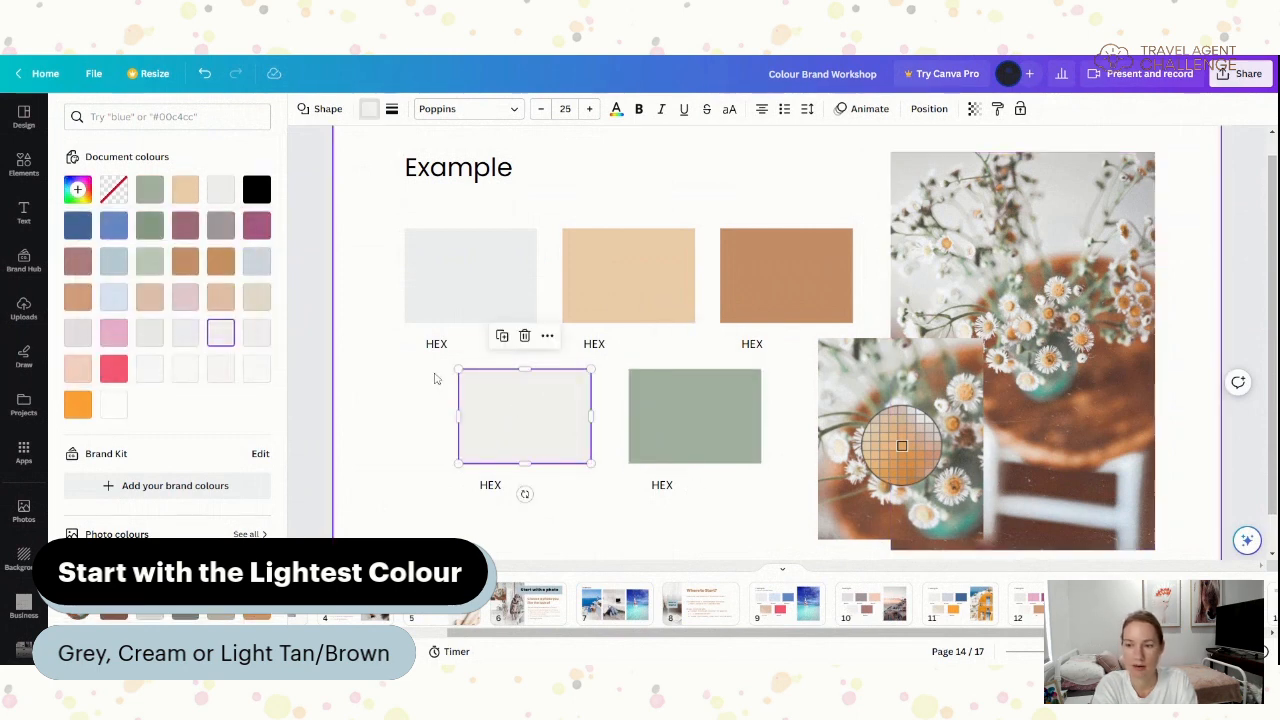
left_click(78, 190)
left_click(246, 357)
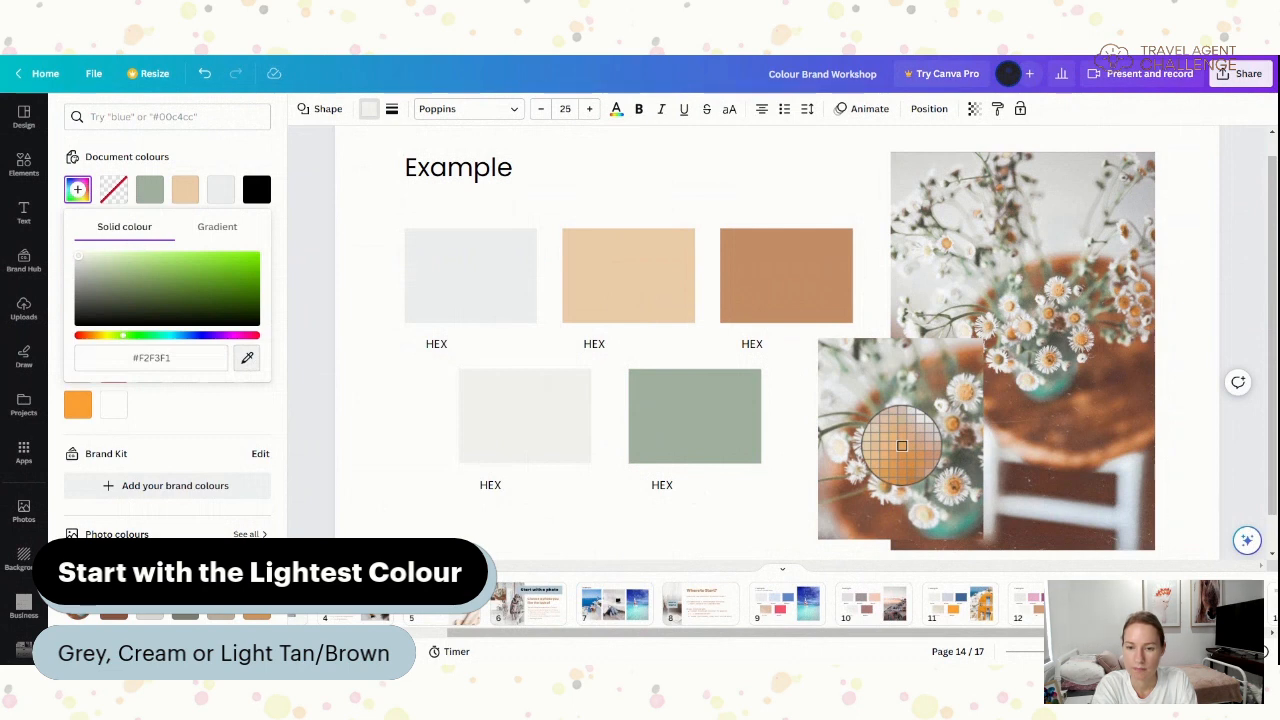
- Finish the bottom-left sample and give the lower-right swatch the light sage document colour
left_click(901, 446)
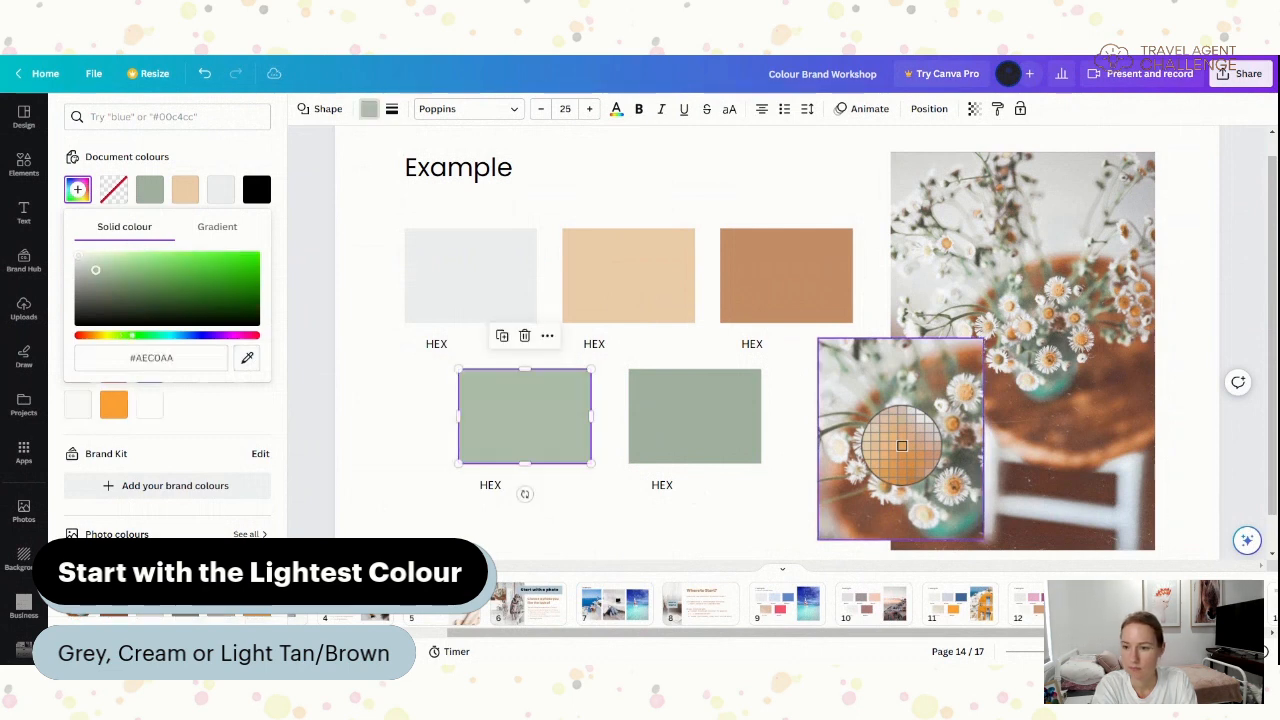
left_click(686, 527)
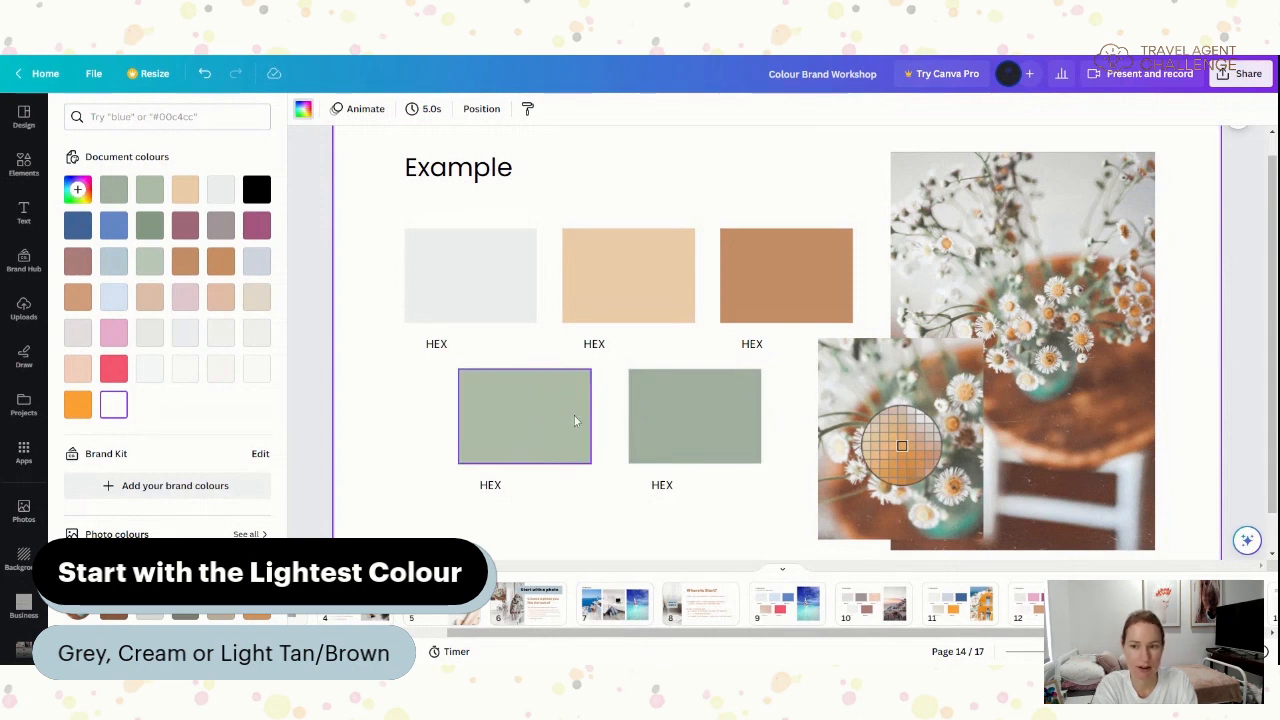
left_click(686, 427)
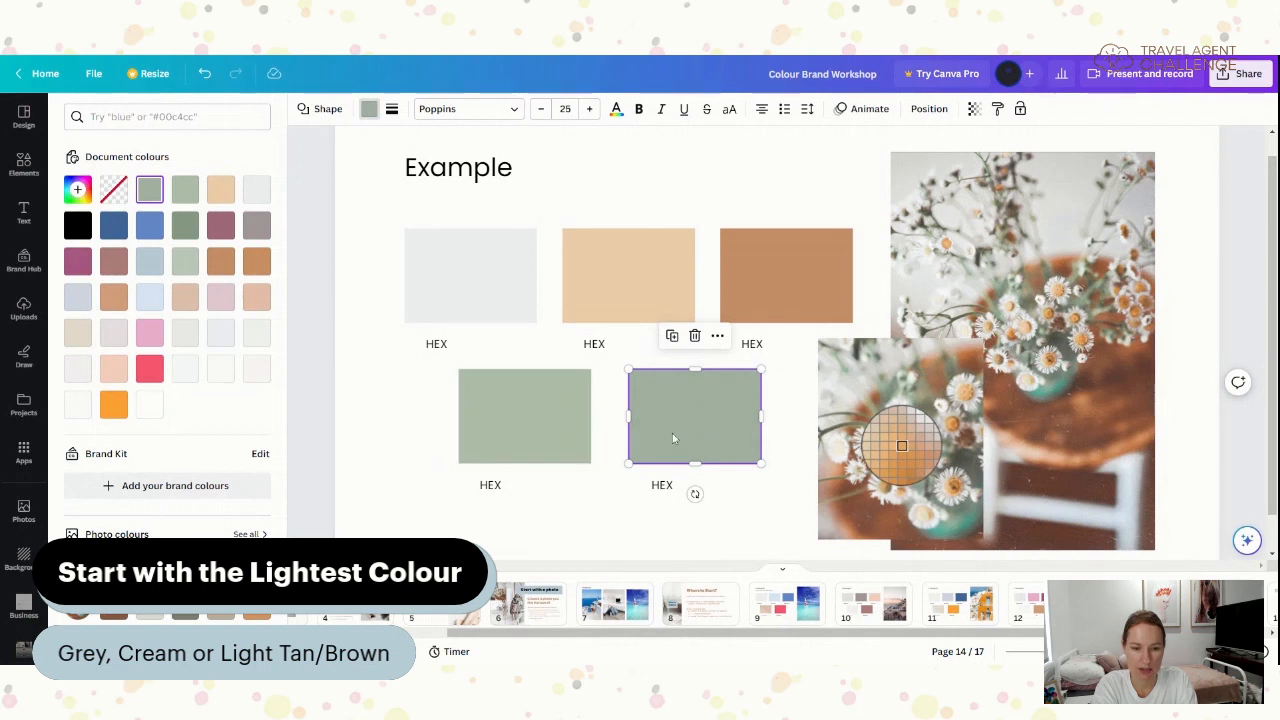
left_click(546, 440)
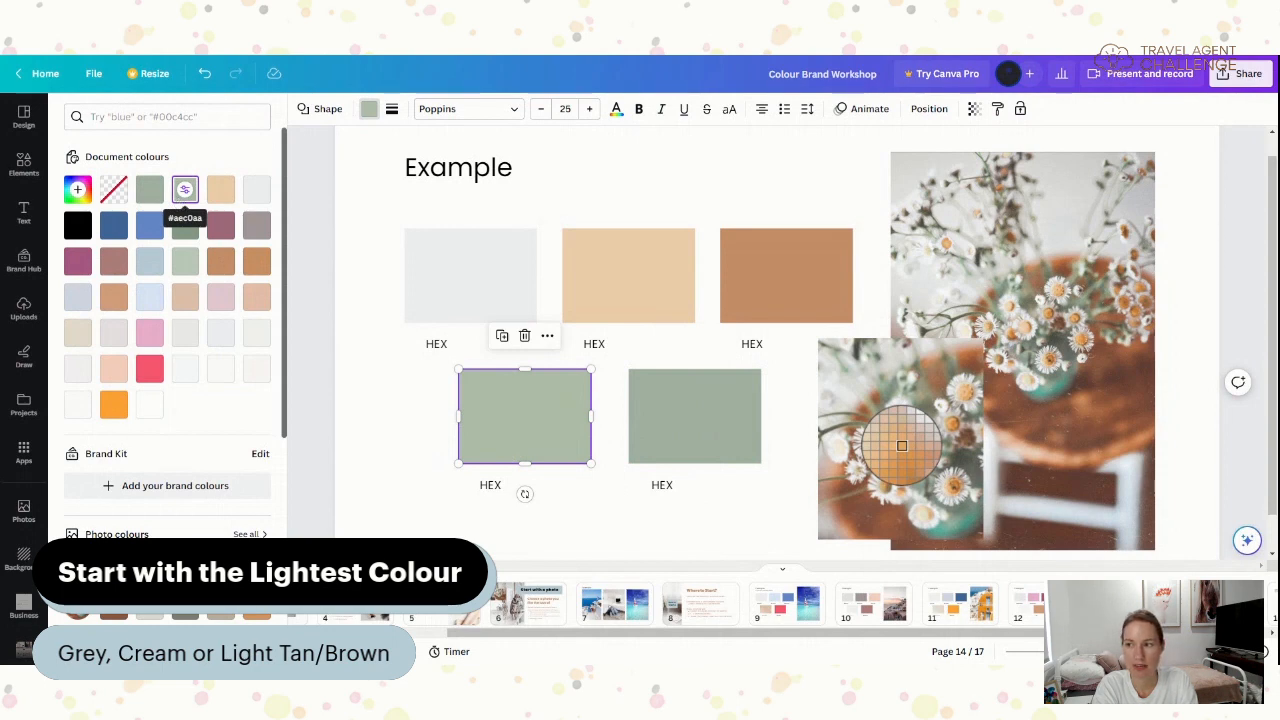
left_click(683, 427)
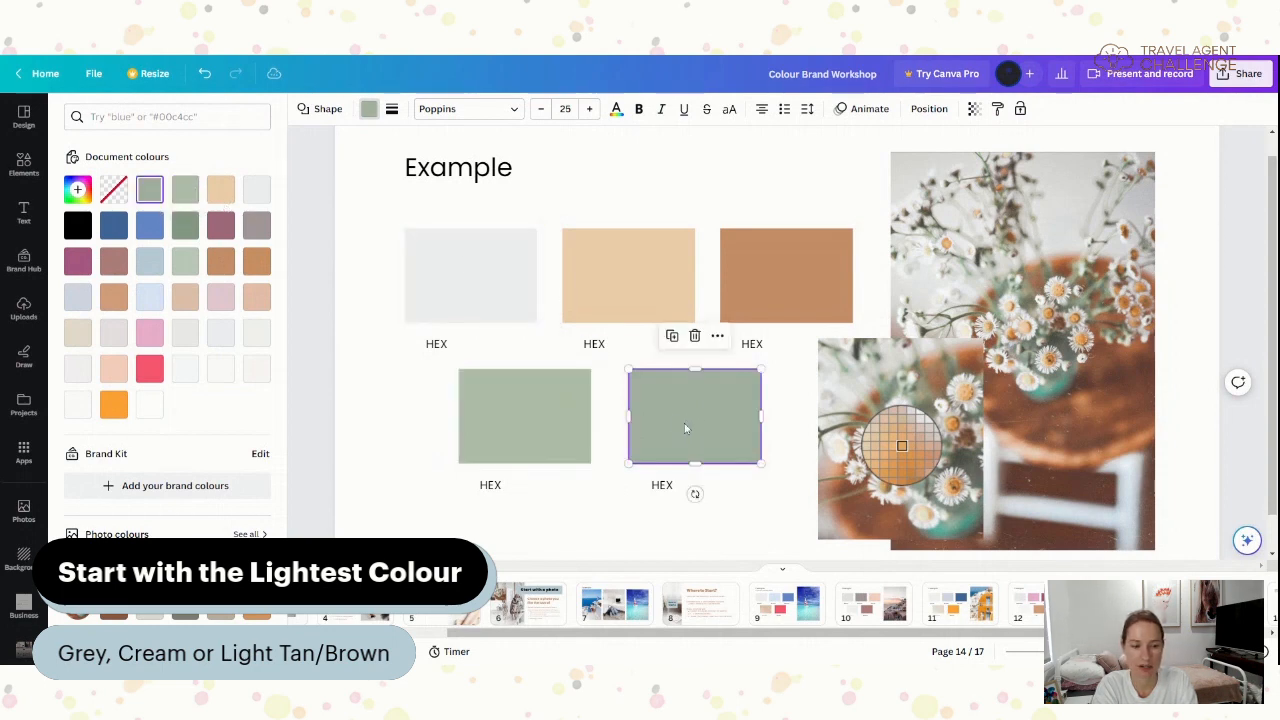
left_click(185, 198)
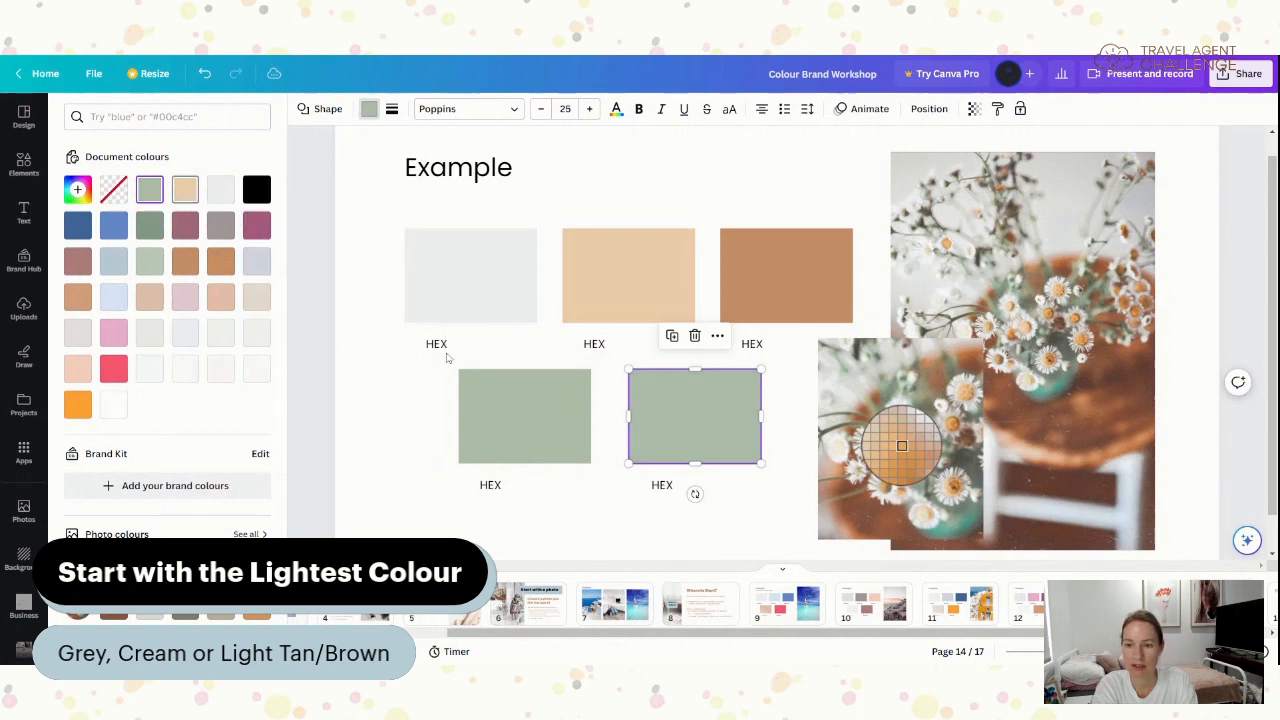
left_click(522, 430)
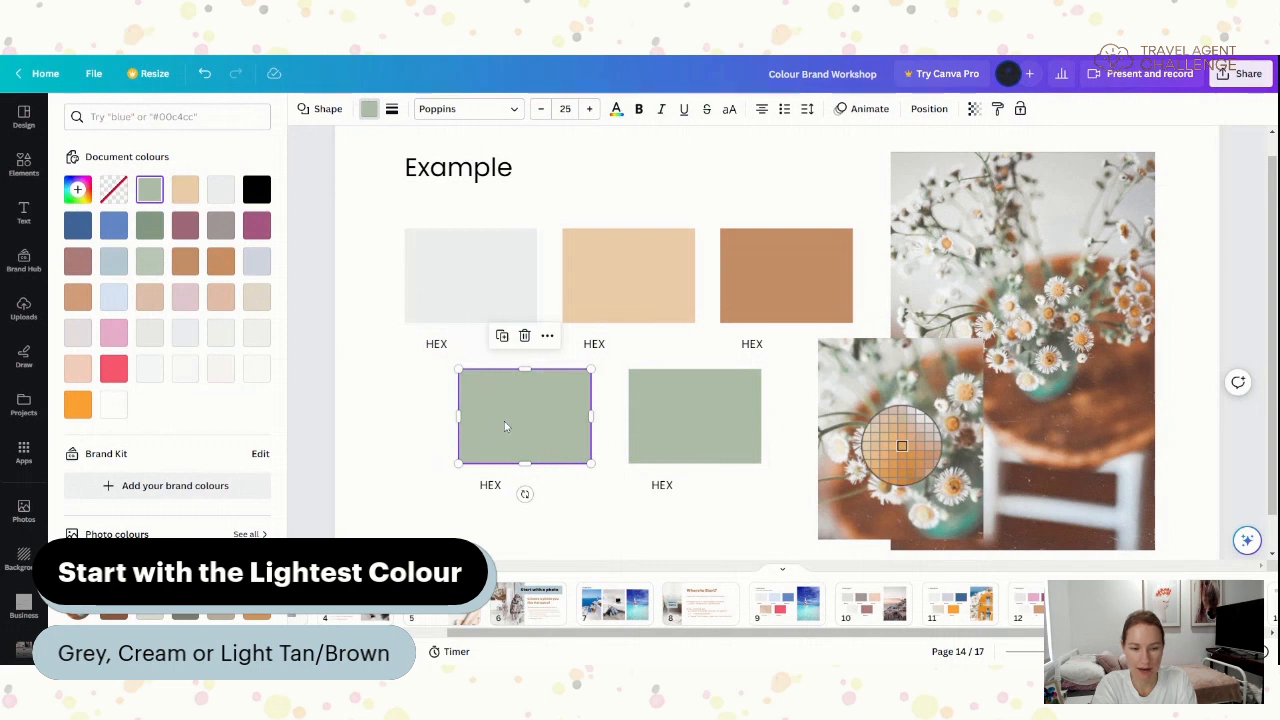
- Mix a new custom colour for the lower-left swatch, setting it to light warm grey
left_click(77, 190)
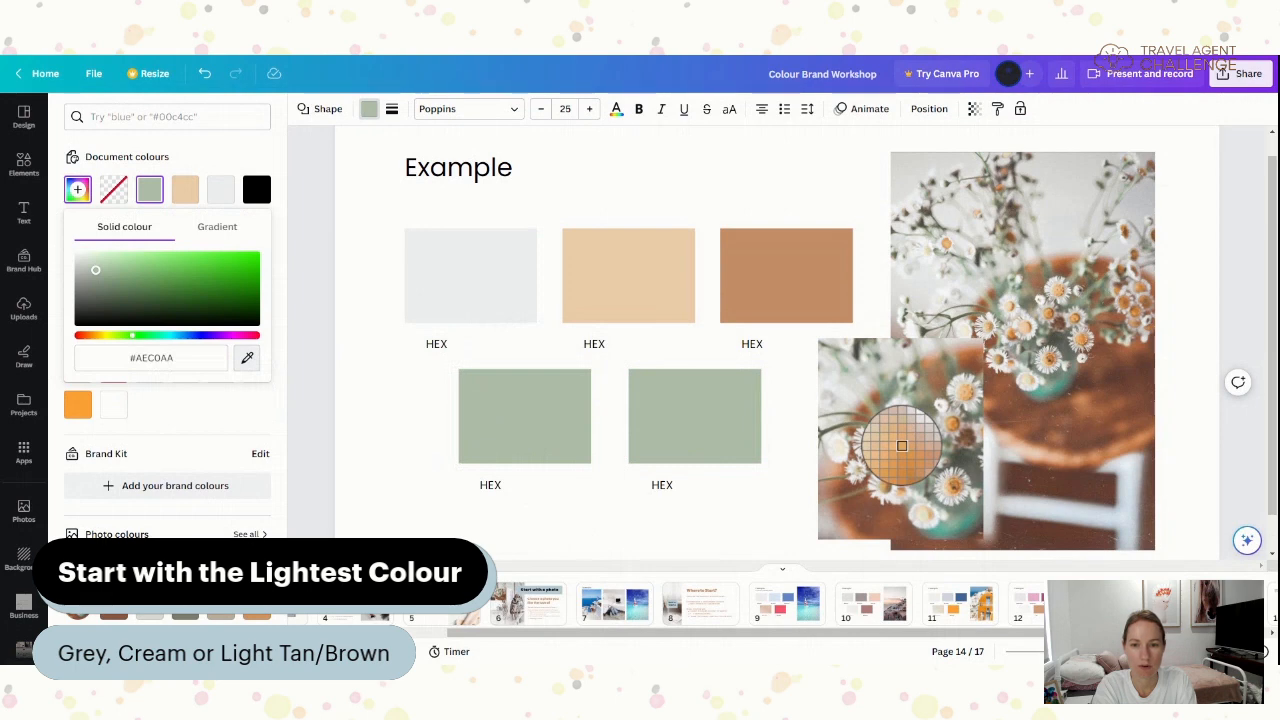
left_click(902, 445)
- Deselect the lower-left swatch, leaving the five daisy-sampled colours in place
left_click(765, 515)
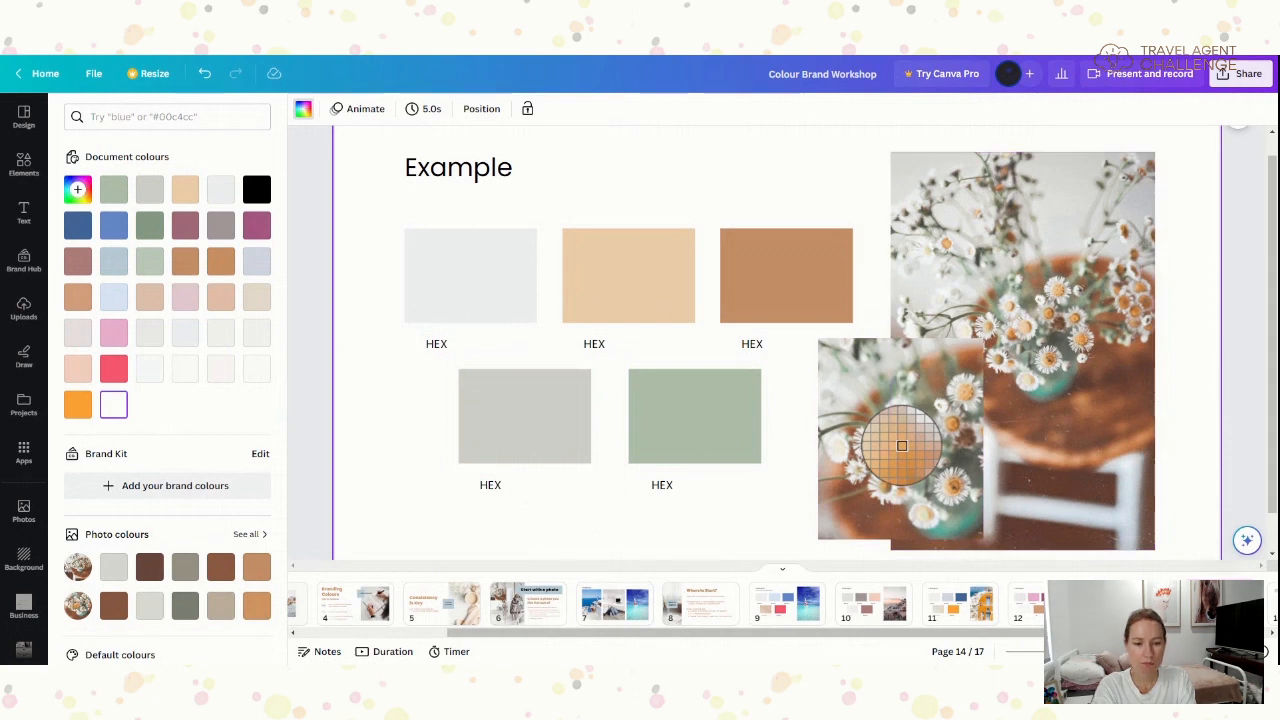
- Advance through the page strip and open page 15, Brand Colours Selector
left_click(1272, 634)
left_click(1272, 634)
left_click(1272, 634)
left_click(1272, 634)
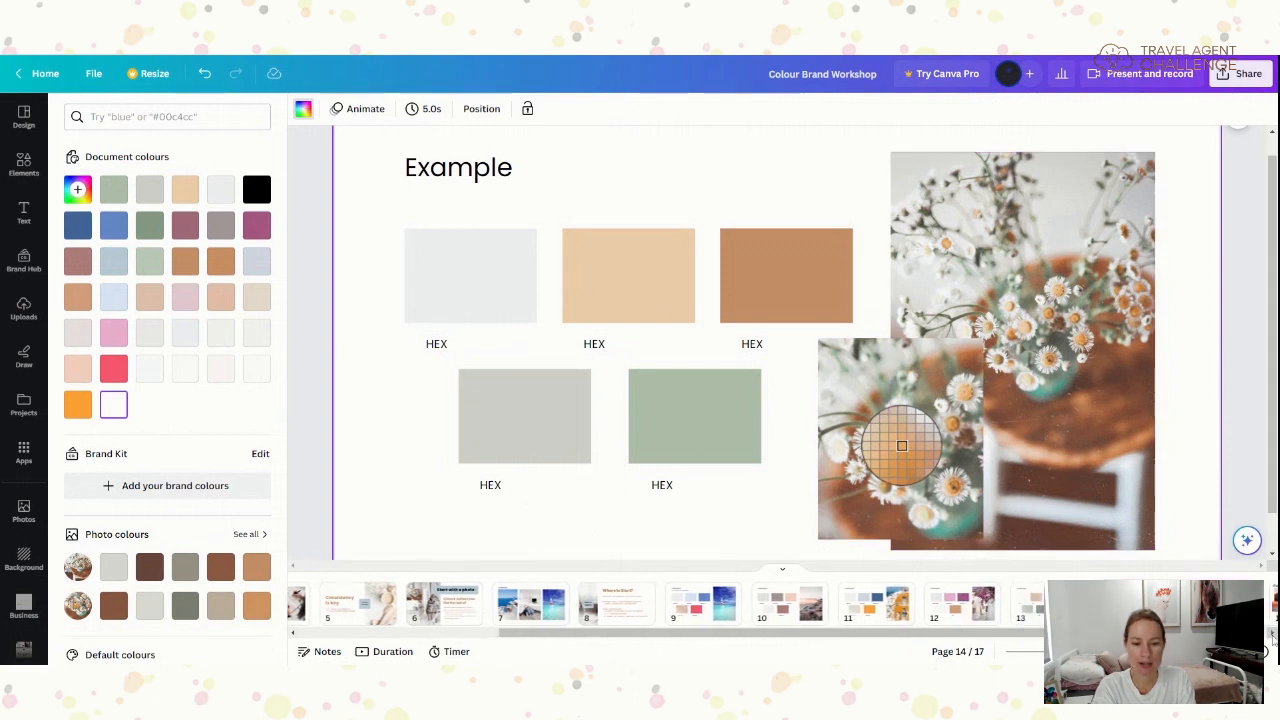
left_click(1272, 634)
left_click(1272, 634)
left_click(1272, 634)
left_click(1272, 634)
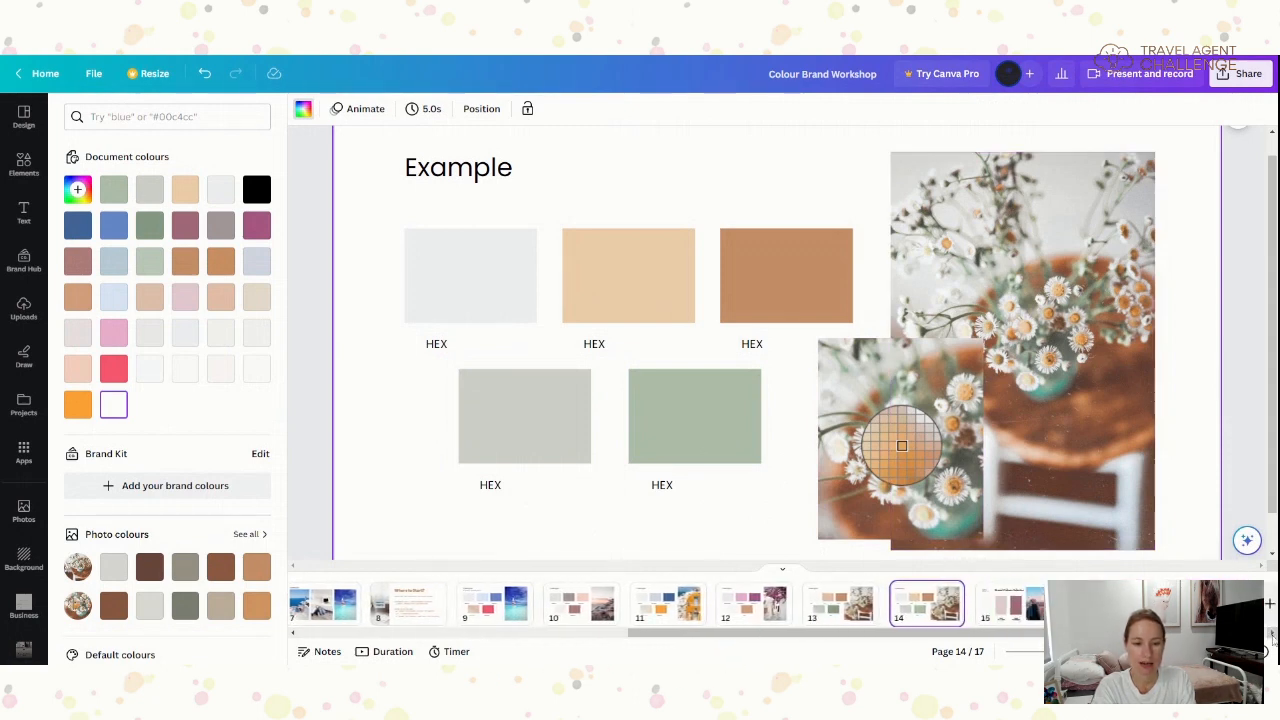
left_click(1272, 634)
left_click(1272, 634)
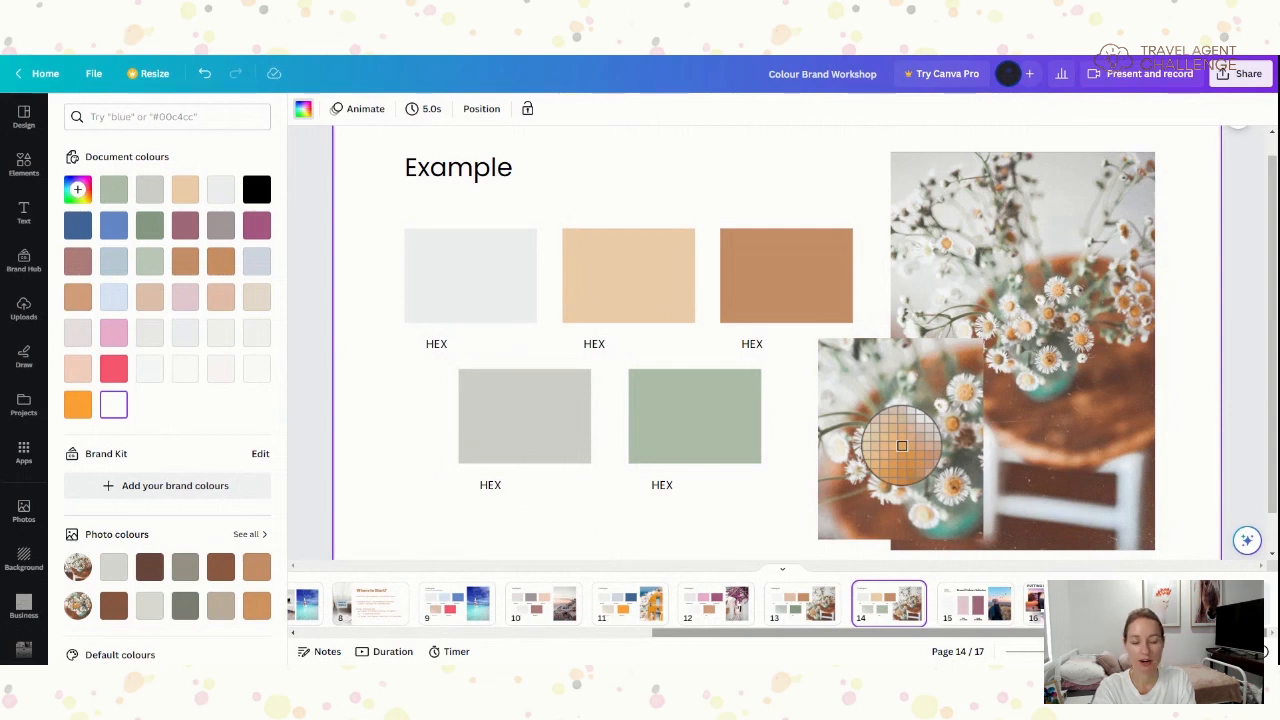
left_click(975, 612)
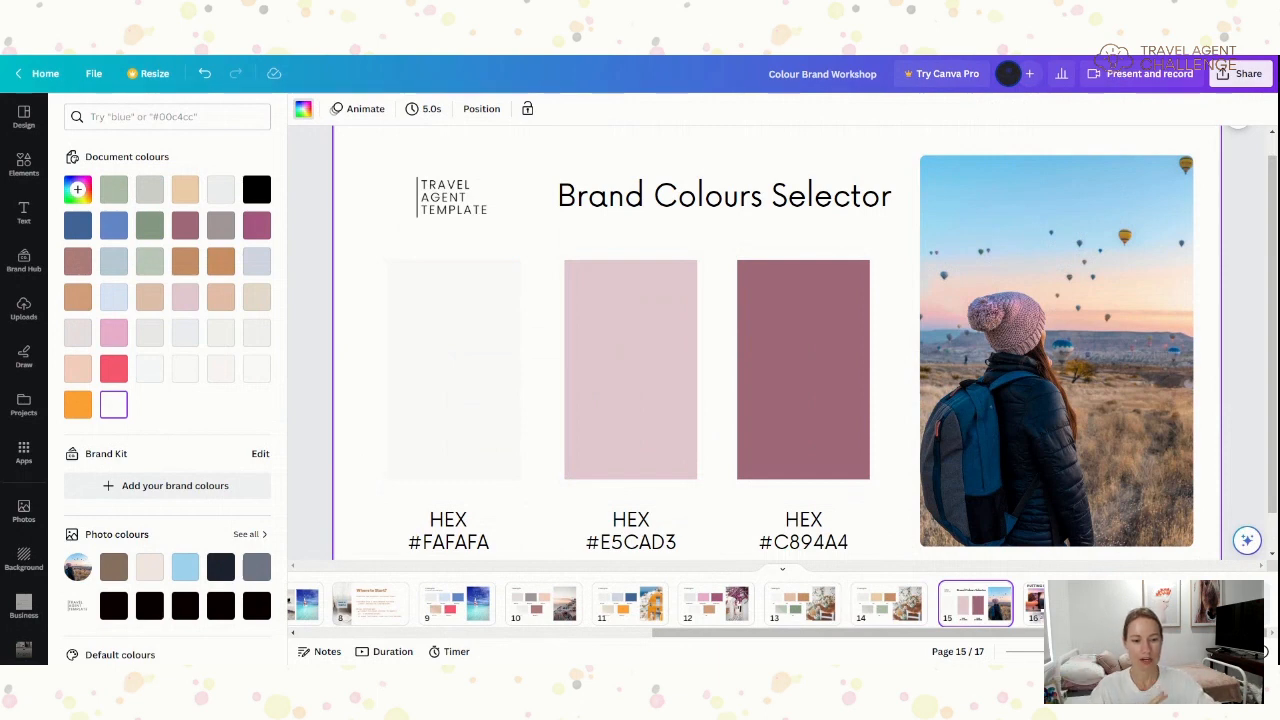
- Open page 16, 'Putting It All Together', from the page strip
left_click(1035, 603)
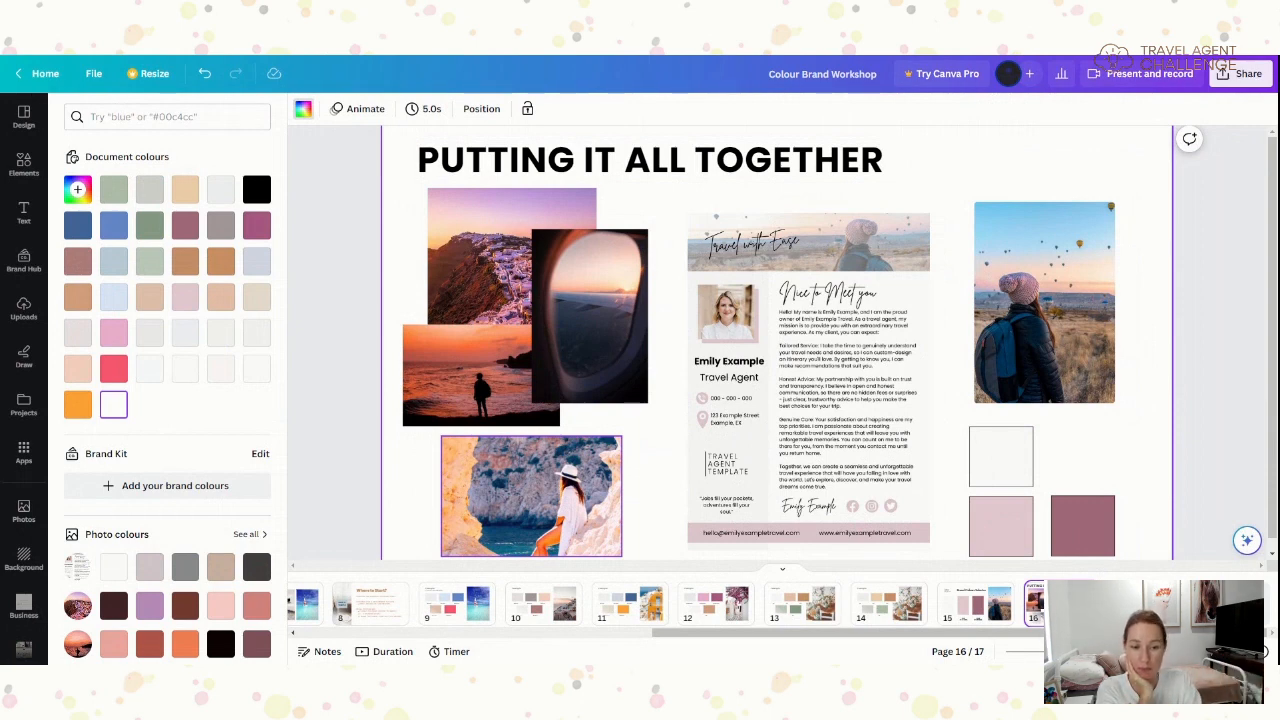
- Select the photo of the woman on the rocks at the bottom of the collage
left_click(559, 508)
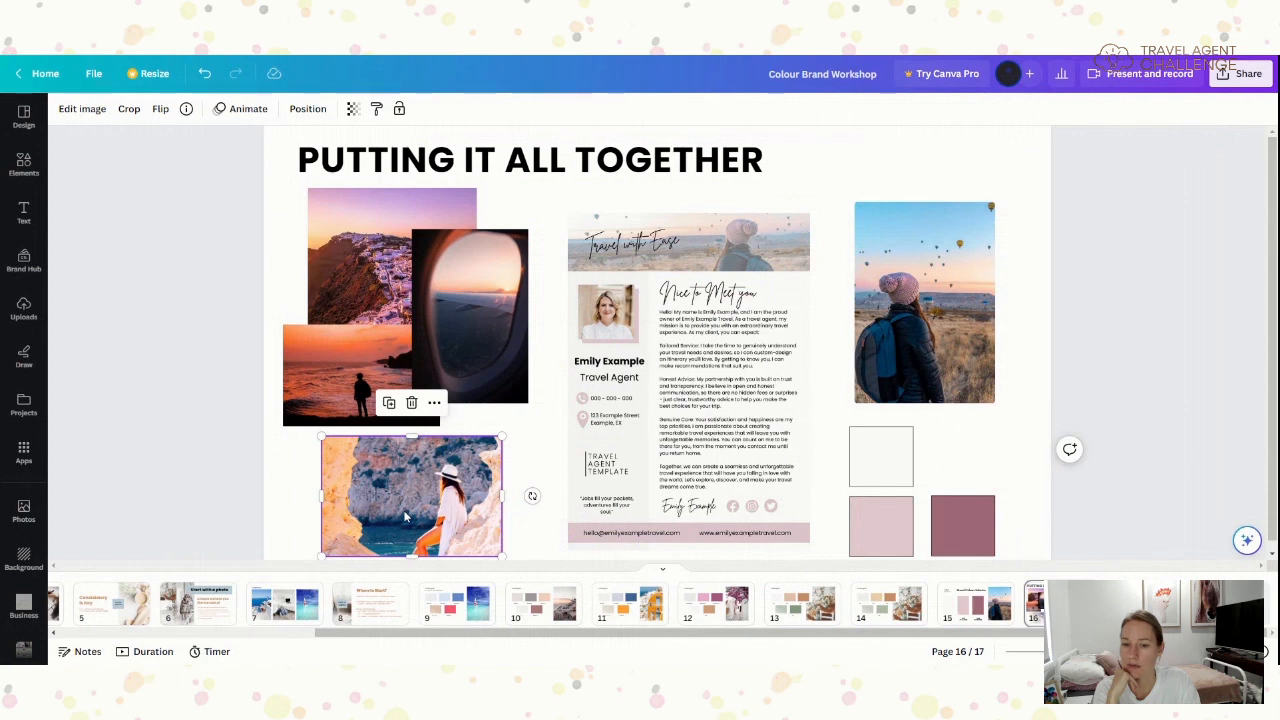
- Try The blues, Rosie, Whimsical, greyscale and Retro filters on the rock photo, then apply Peony
left_click(81, 113)
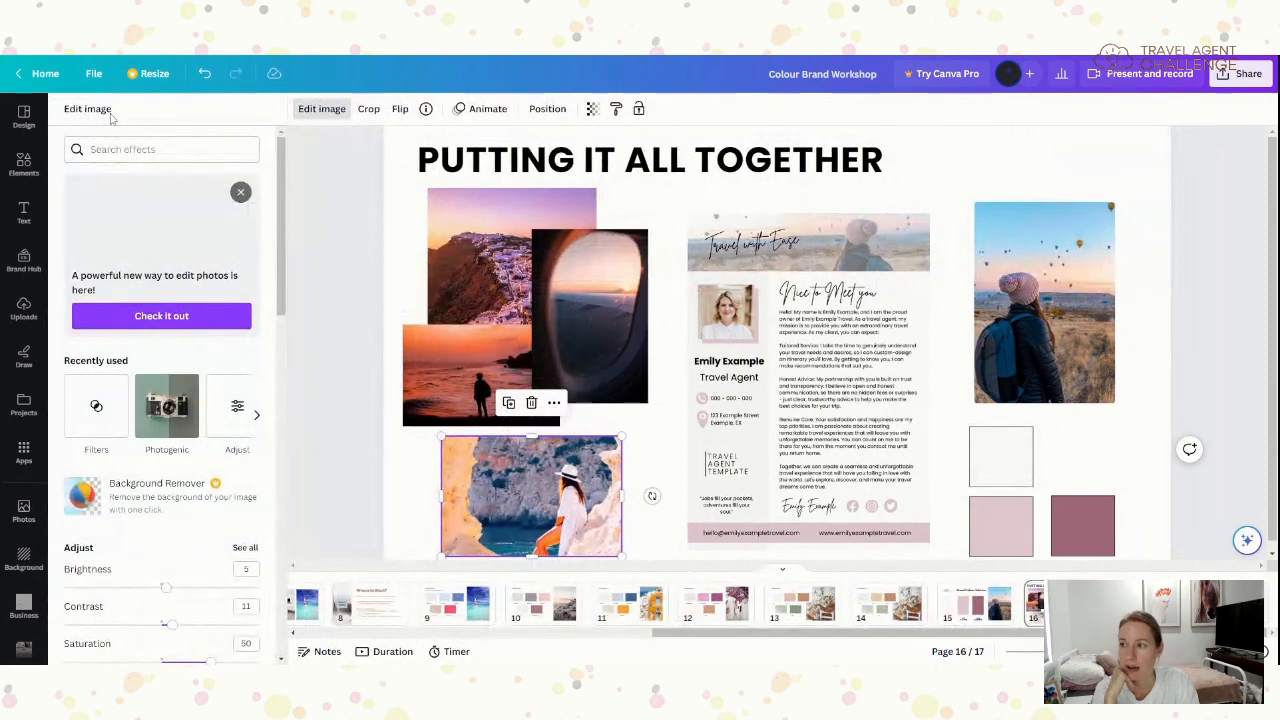
scroll(120, 400, "down", 2)
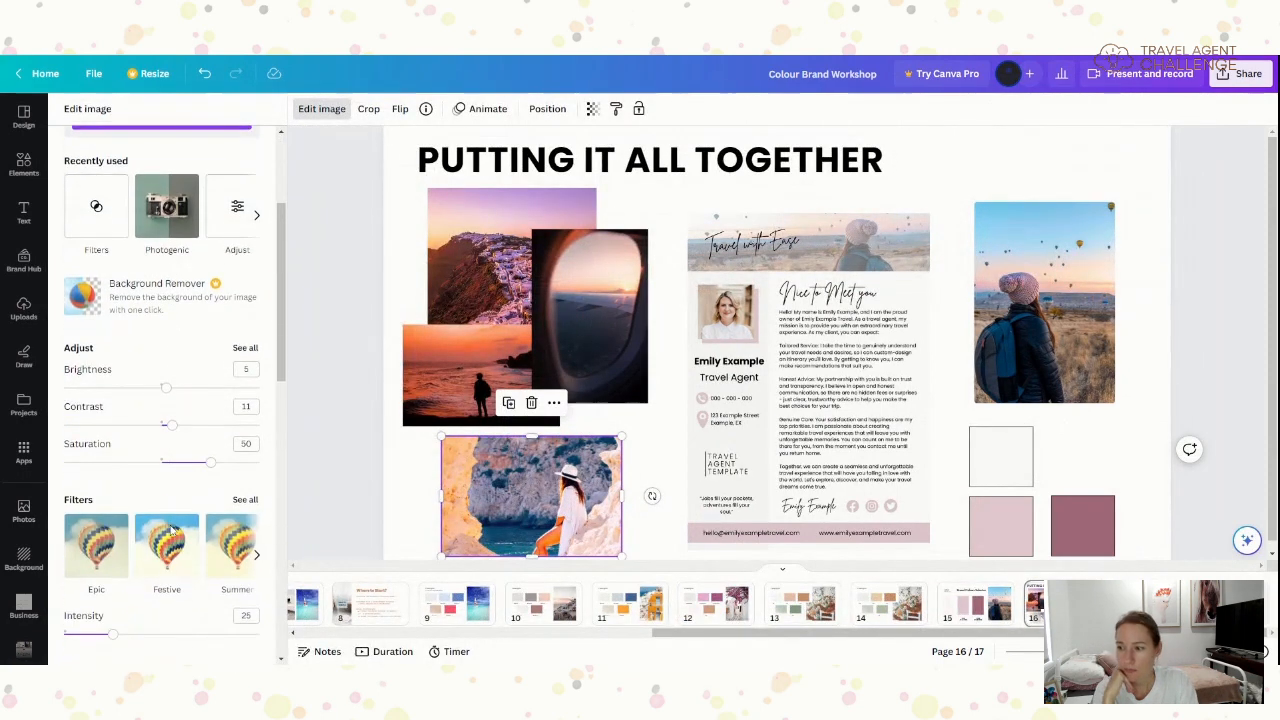
scroll(105, 505, "down", 1)
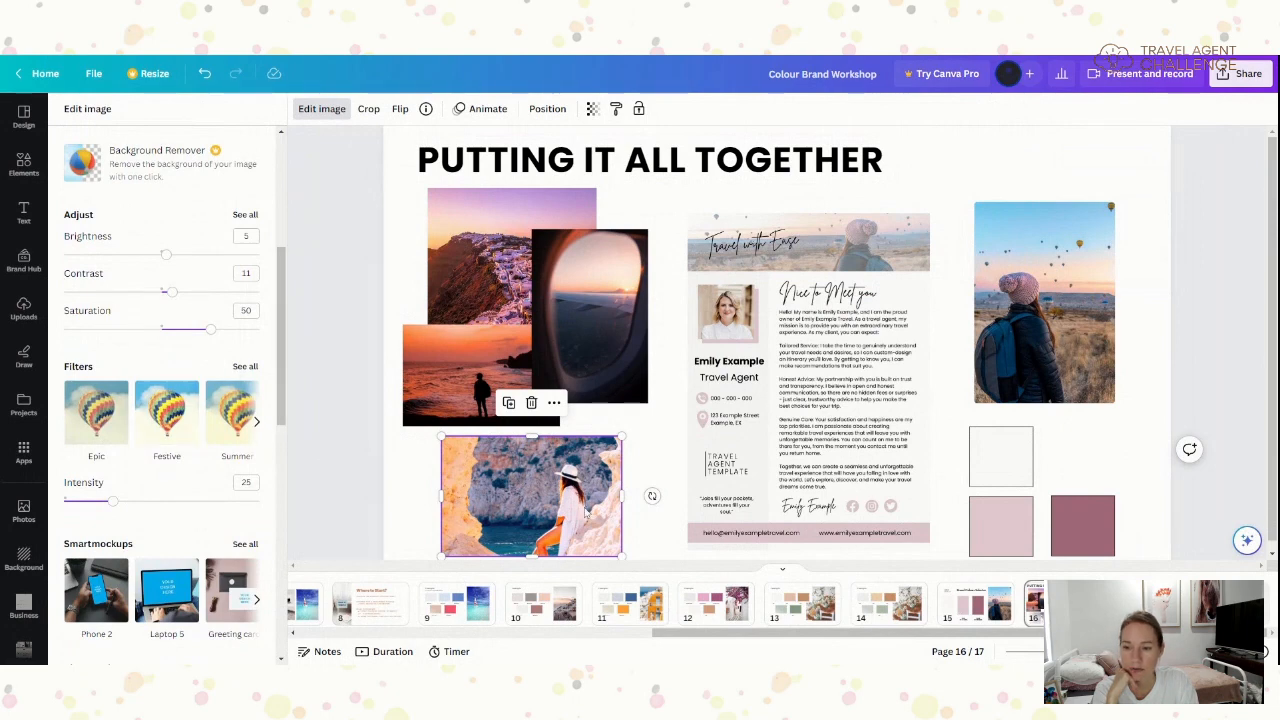
left_click(243, 368)
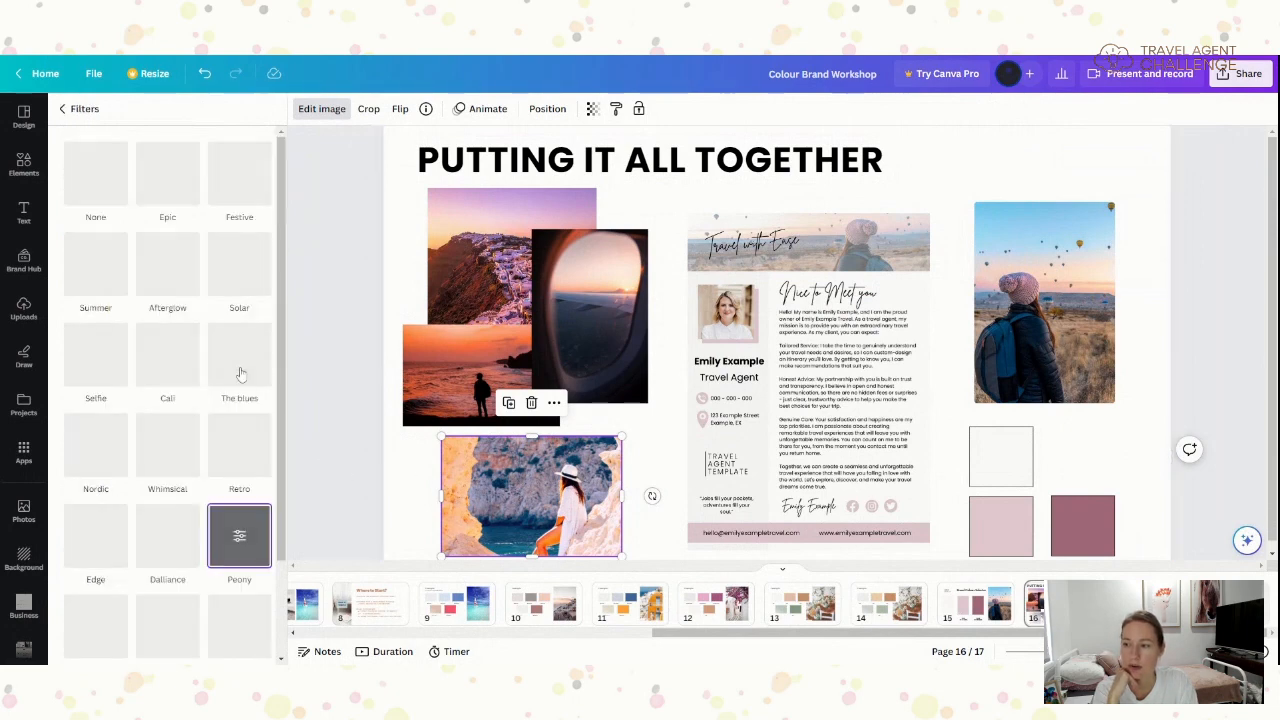
scroll(238, 470, "down", 1)
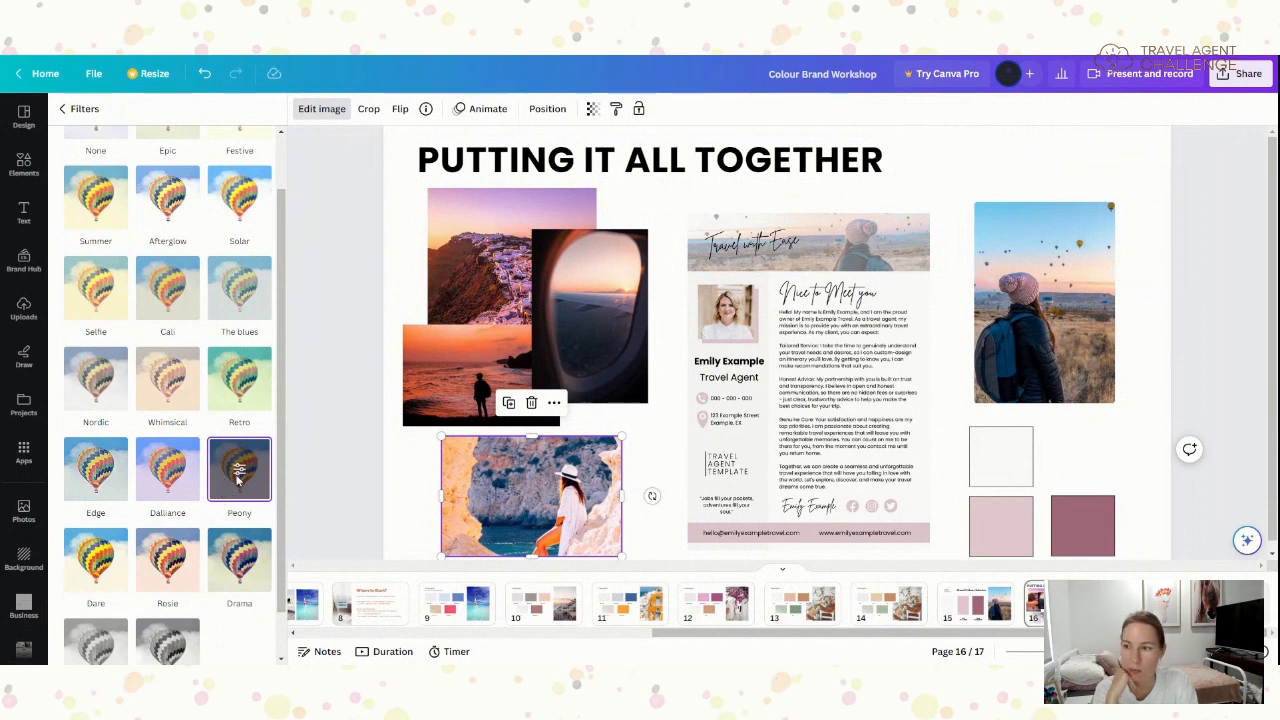
left_click(236, 300)
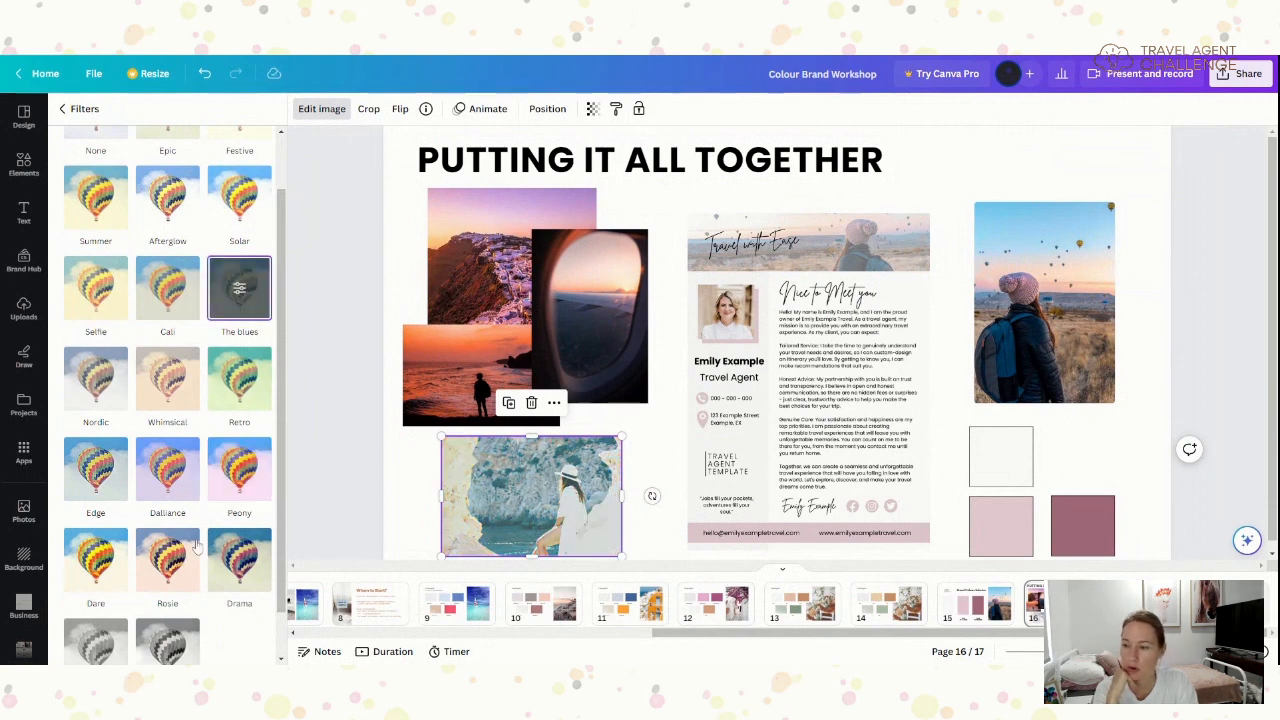
left_click(148, 566)
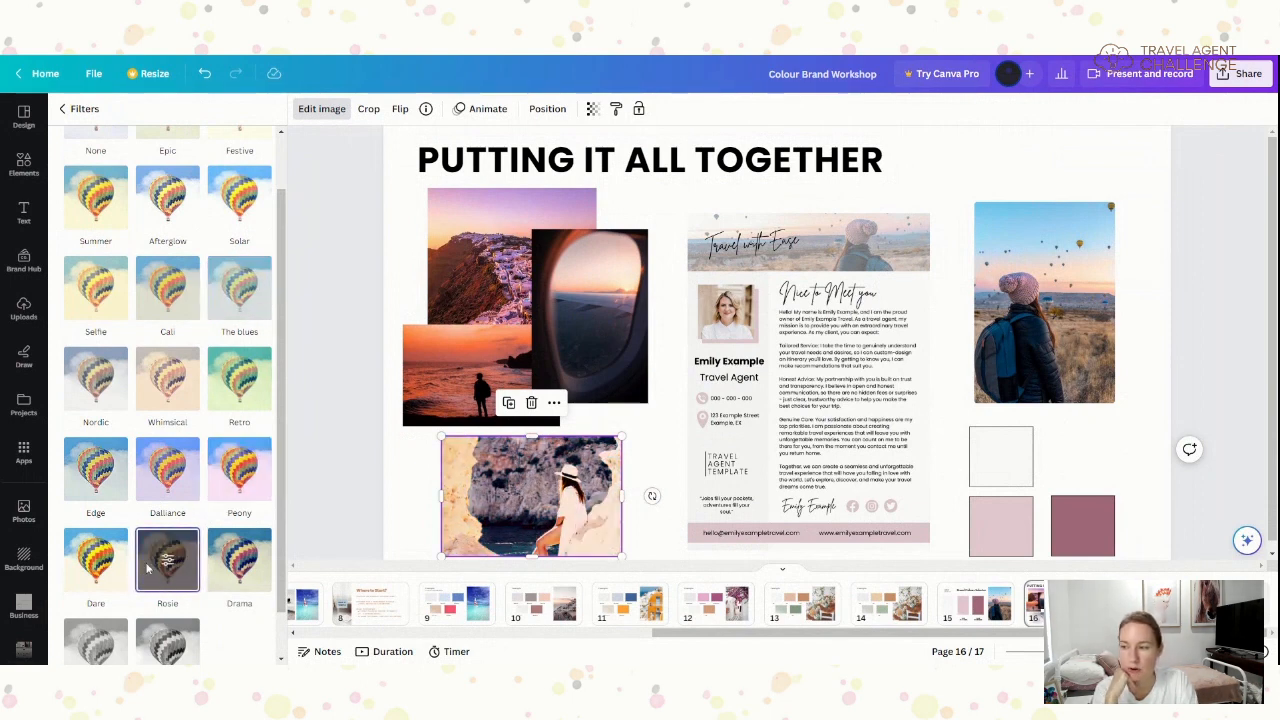
left_click(155, 405)
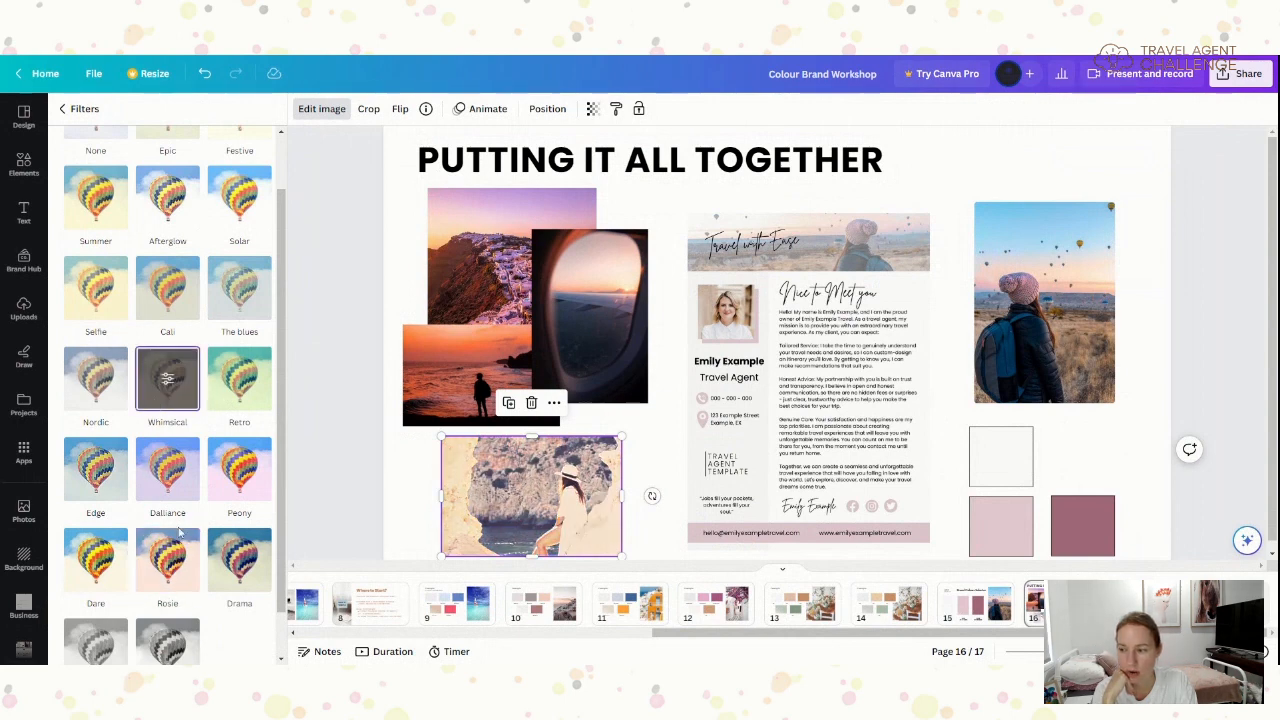
scroll(155, 405, "down", 1)
left_click(90, 617)
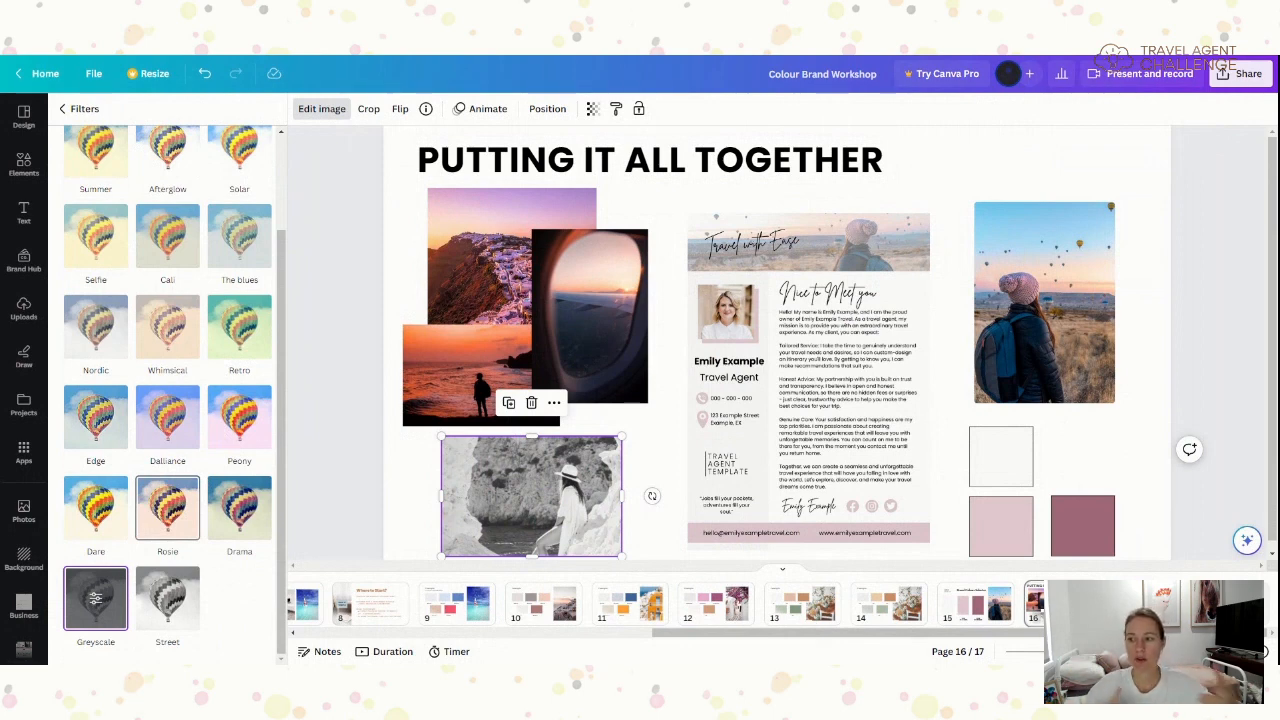
left_click(245, 340)
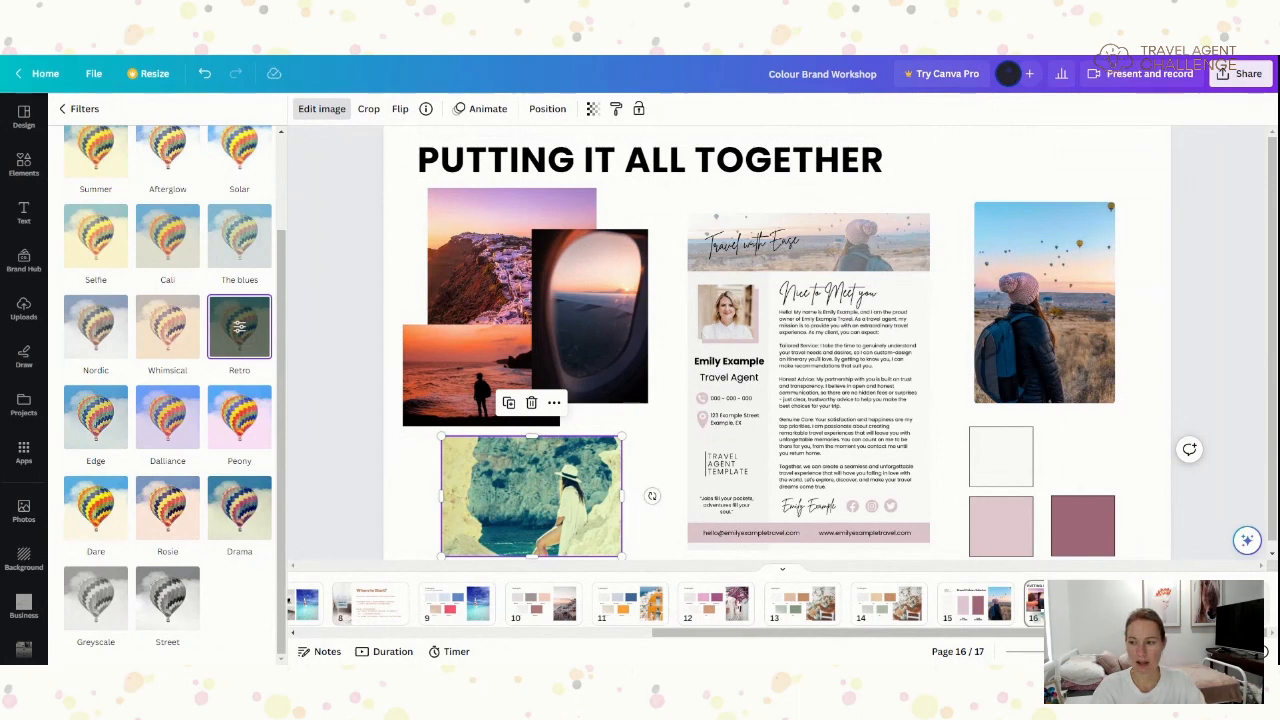
left_click(249, 425)
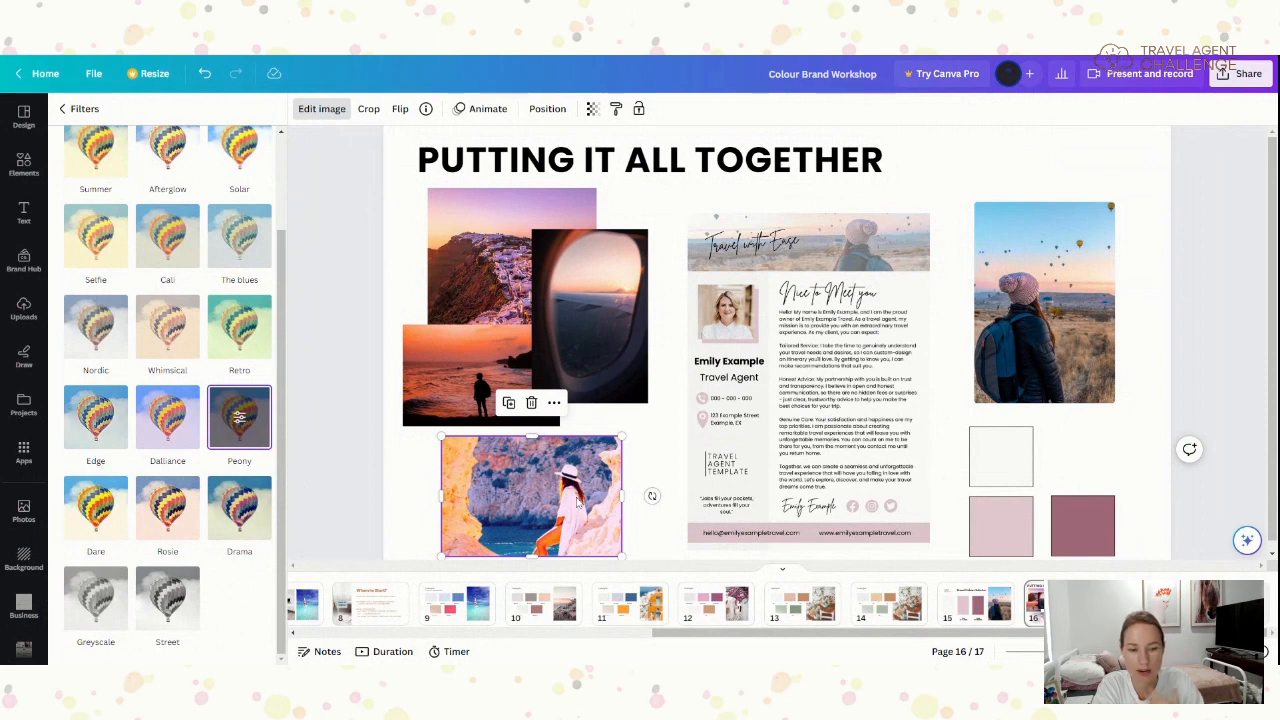
- Drop the Peony filter intensity to 0, raise it to about 25, and deselect the photo
left_click(62, 110)
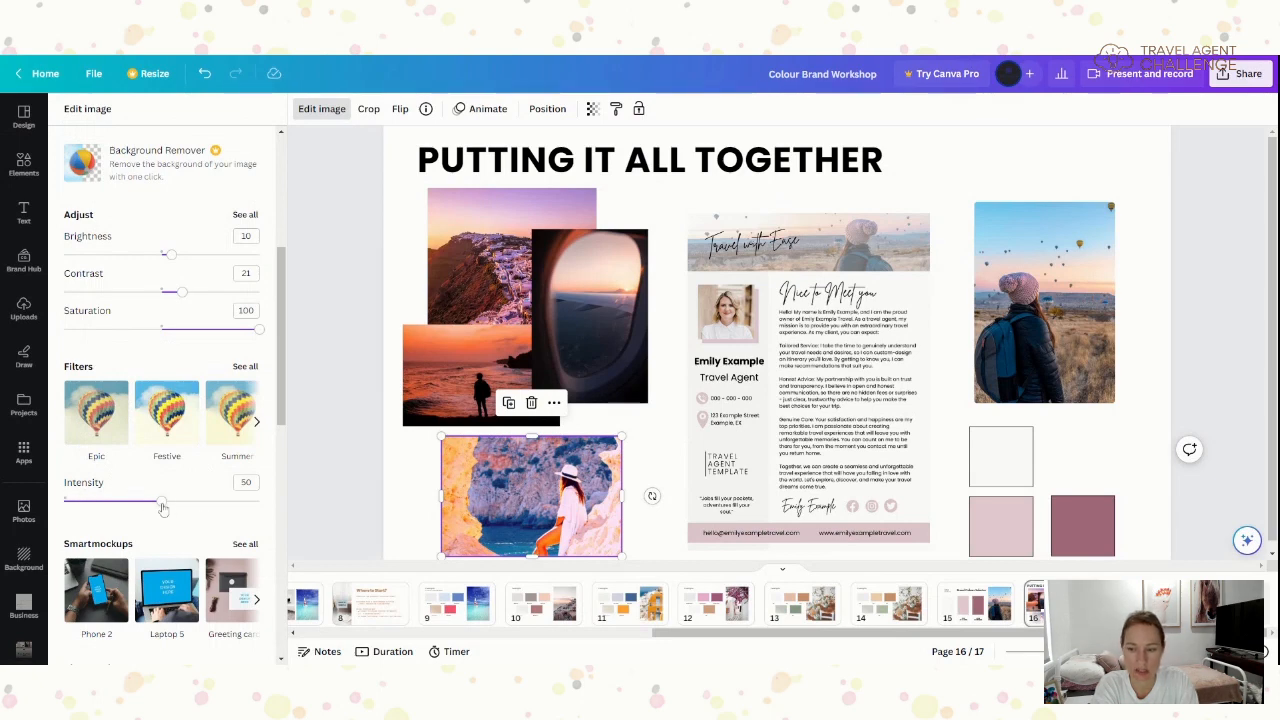
left_click_drag(163, 508, 56, 512)
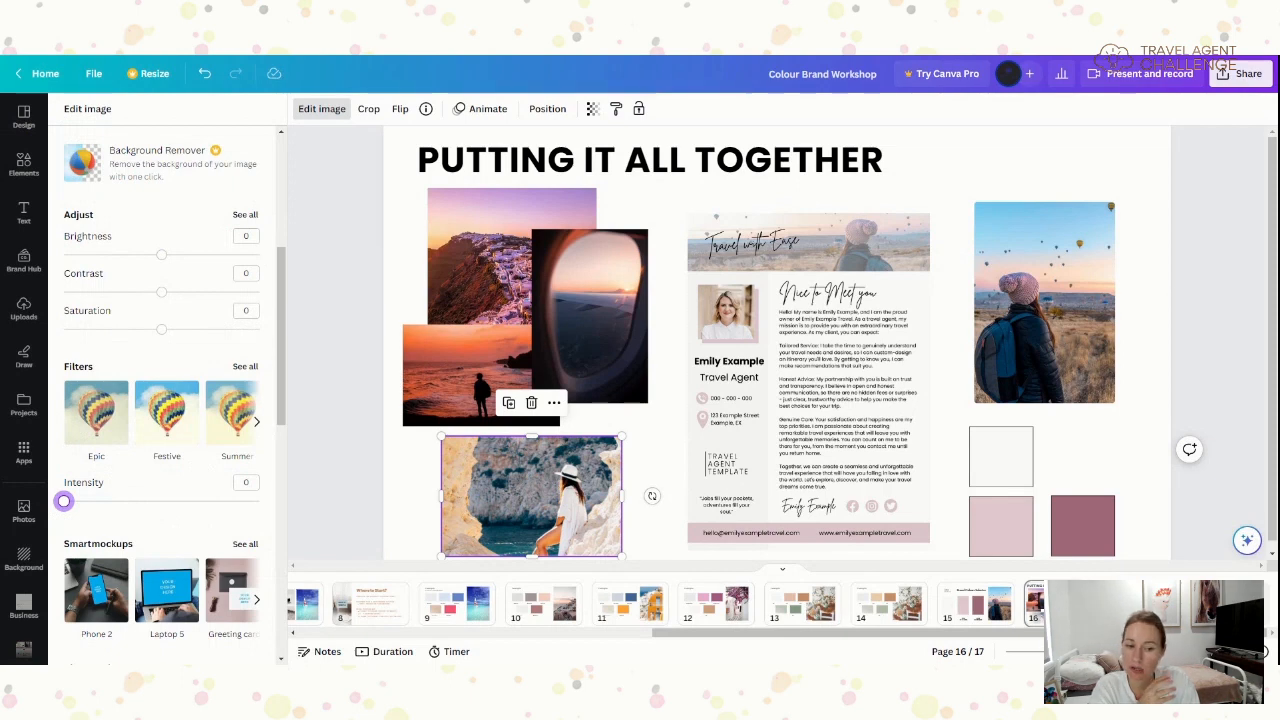
left_click_drag(63, 501, 113, 503)
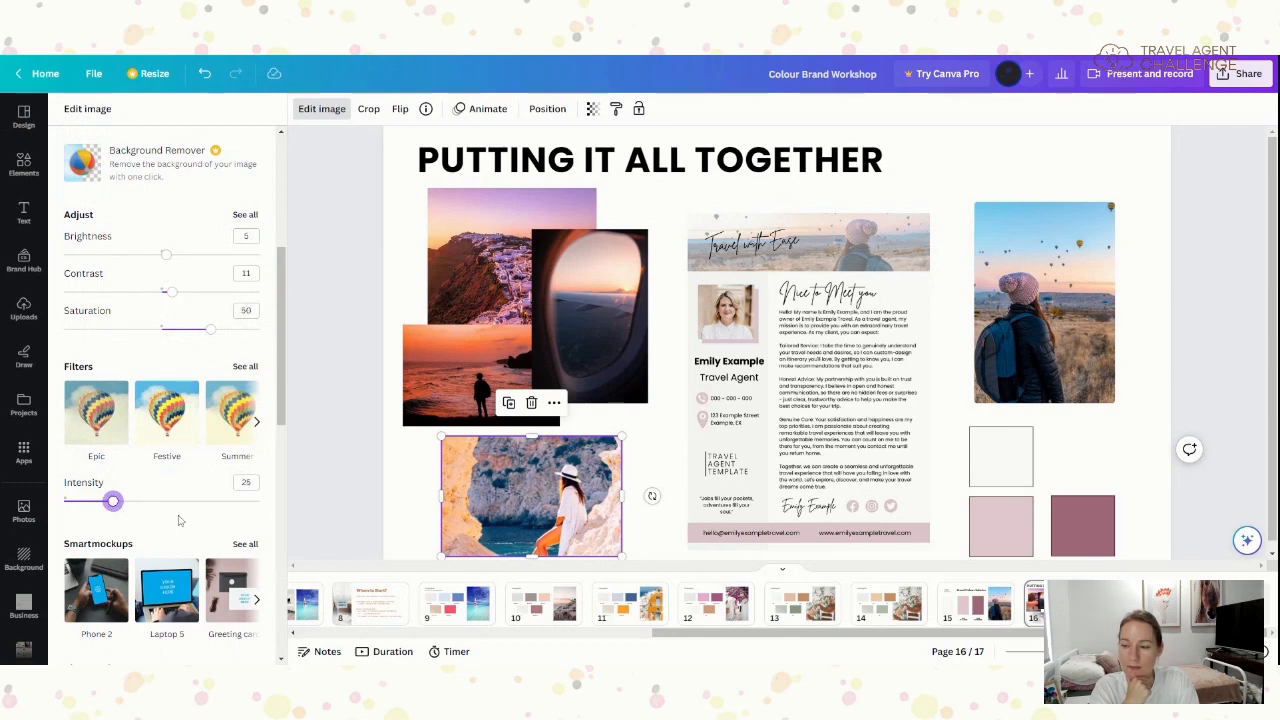
left_click(309, 529)
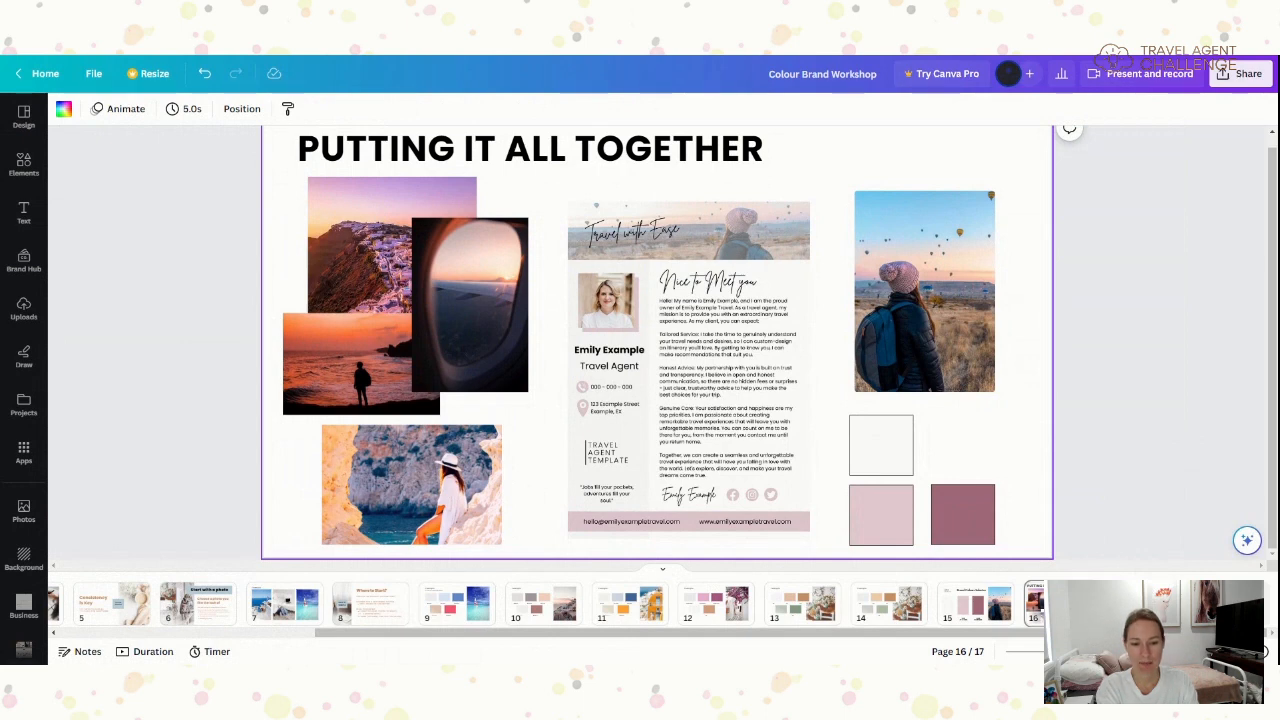
- Advance to page 17, the final 'I Want To See' slide
key("Right")
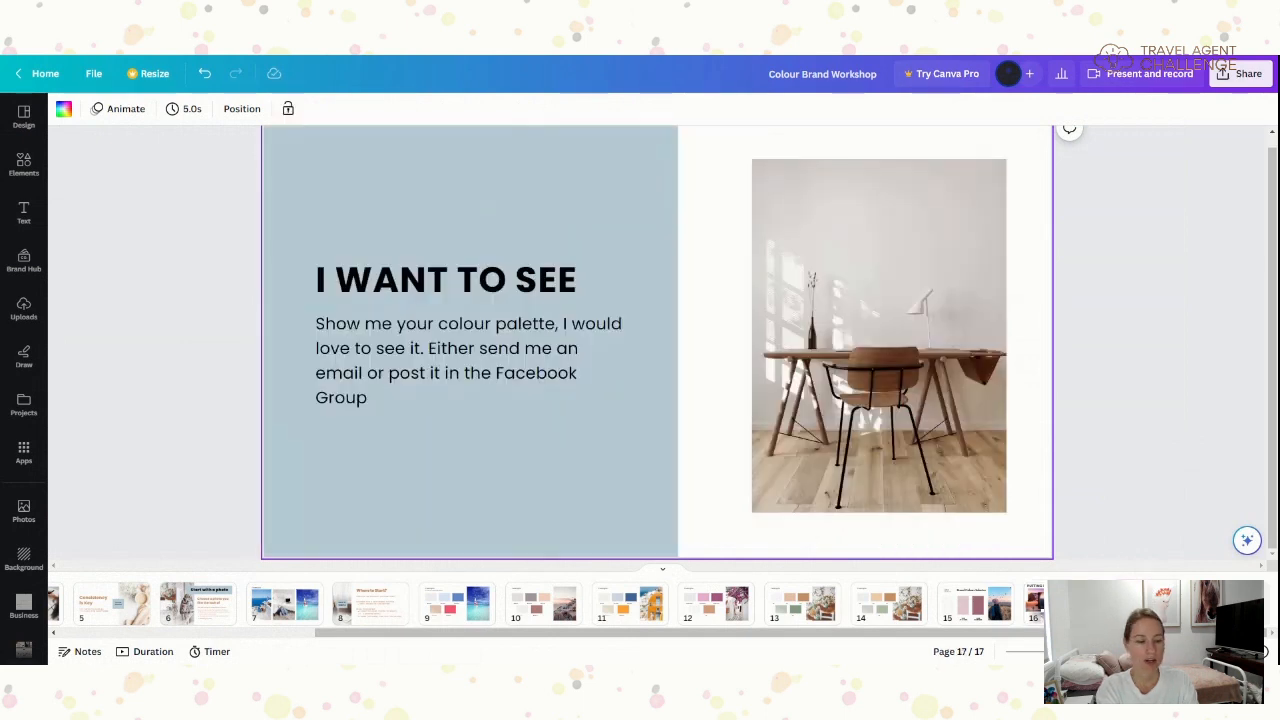